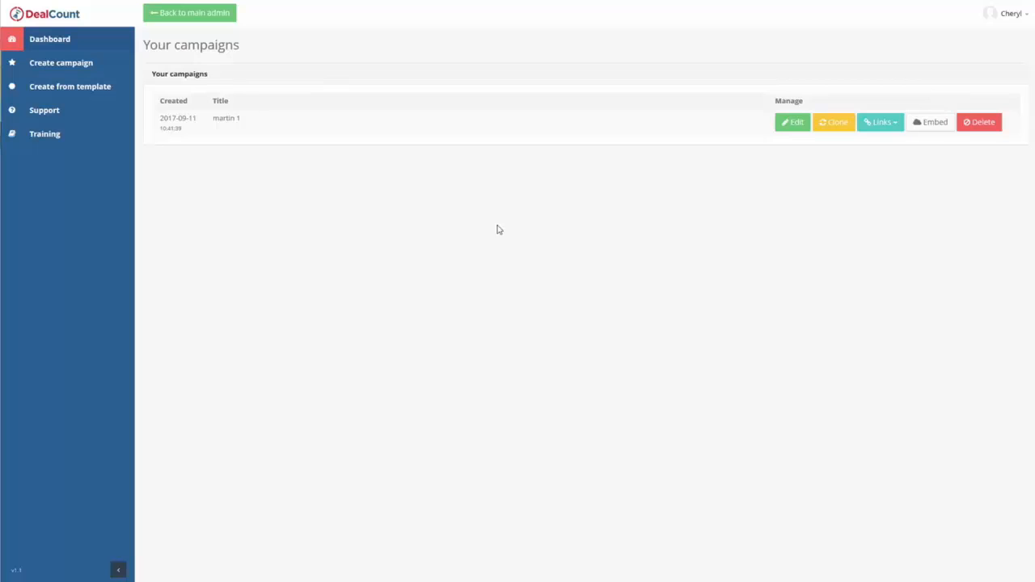
Change the number at the end of the existing campaign's title to 2.
{"action": "left_click", "coordinate": [233, 118]}
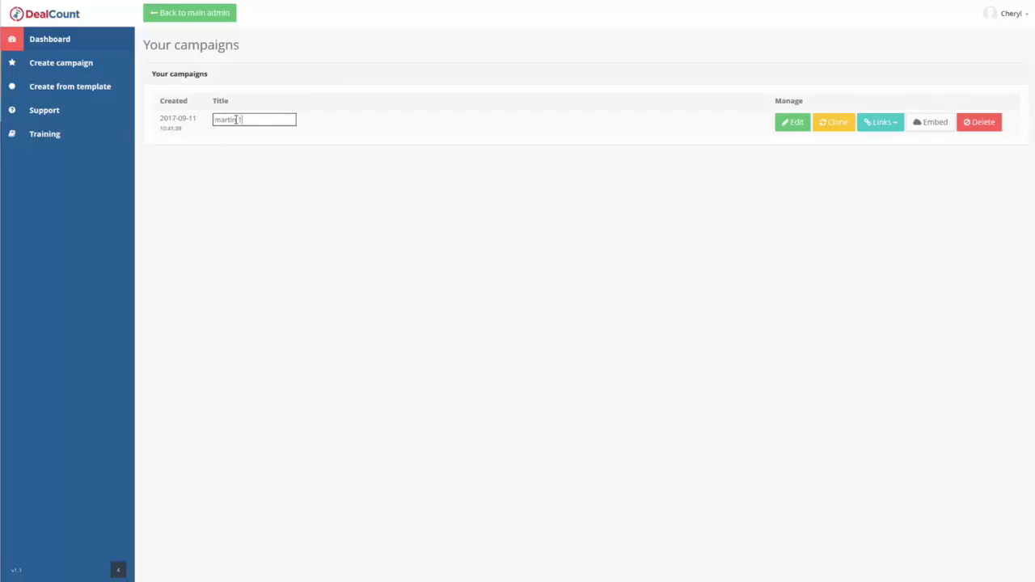
{"action": "key", "text": "Return"}
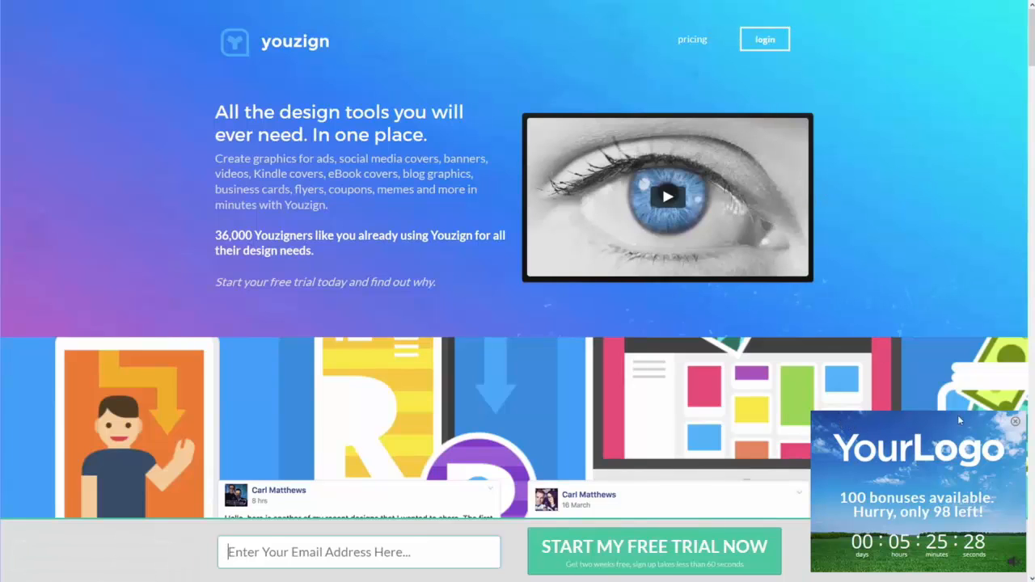
Examine the countdown overlay on the youzign page while moving through the page content.
{"action": "scroll", "coordinate": [928, 280], "scroll_direction": "down", "scroll_amount": 3}
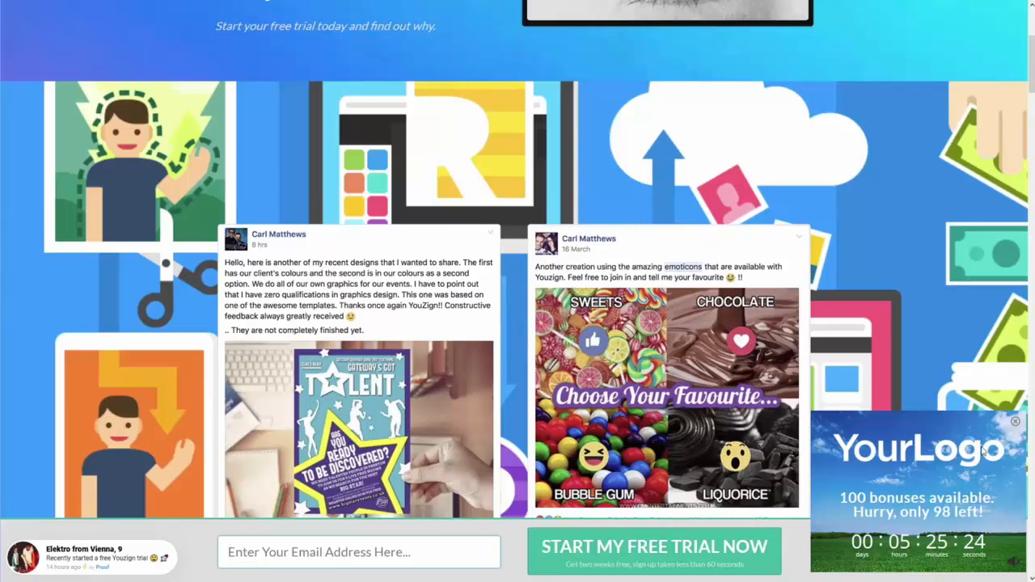
{"action": "scroll", "coordinate": [917, 316], "scroll_direction": "up", "scroll_amount": 3}
{"action": "scroll", "coordinate": [919, 329], "scroll_direction": "down", "scroll_amount": 4}
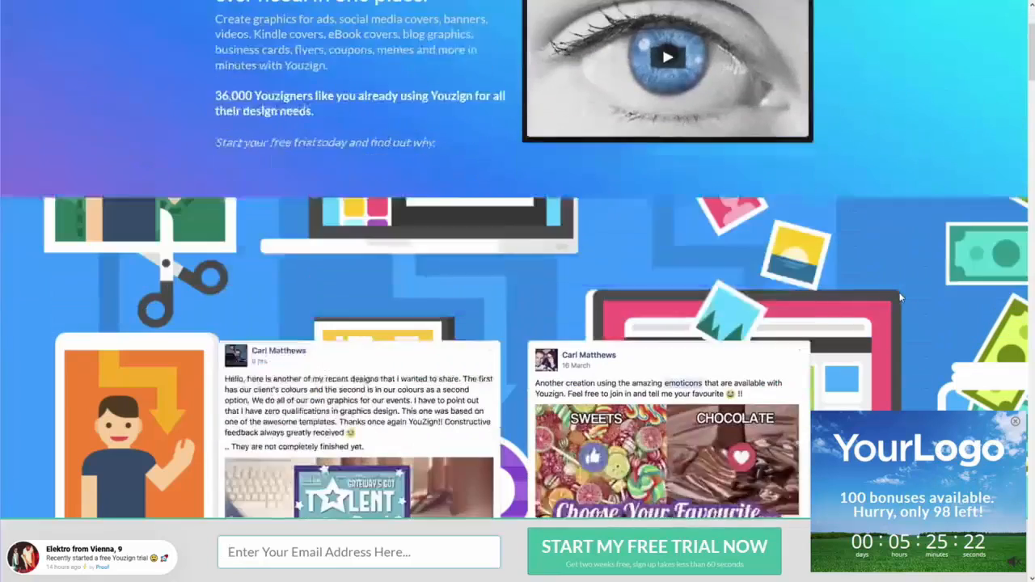
{"action": "scroll", "coordinate": [893, 328], "scroll_direction": "up", "scroll_amount": 4}
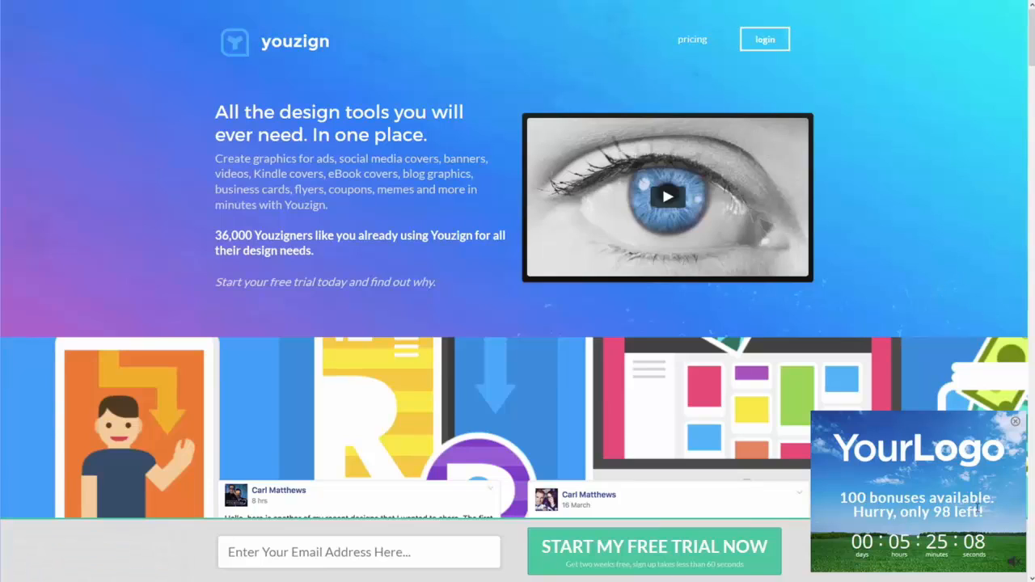
Reload the youzign page, pause its intro video, and examine the overlay's behaviour across the page content.
{"action": "key", "text": "F5"}
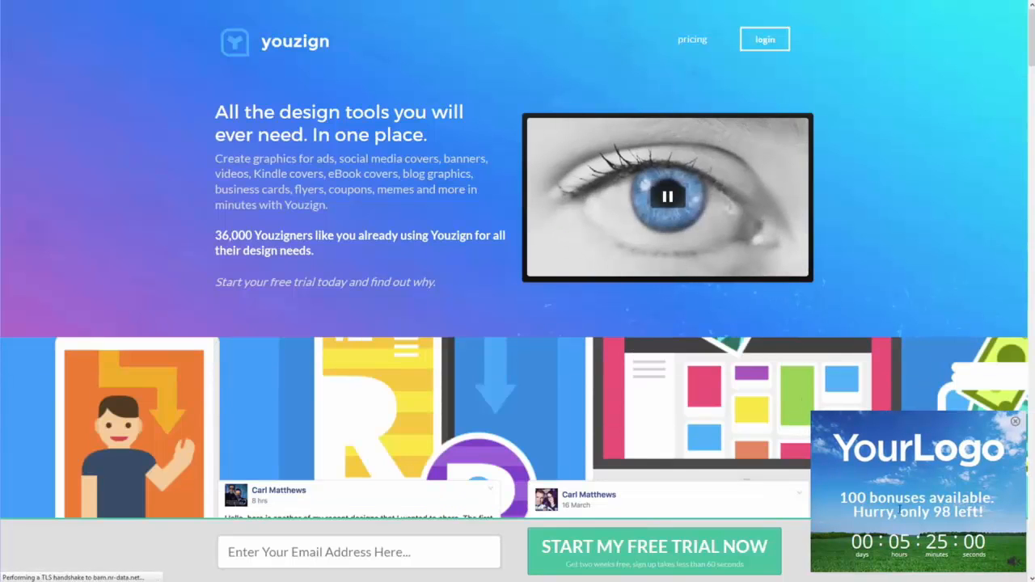
{"action": "left_click", "coordinate": [672, 203]}
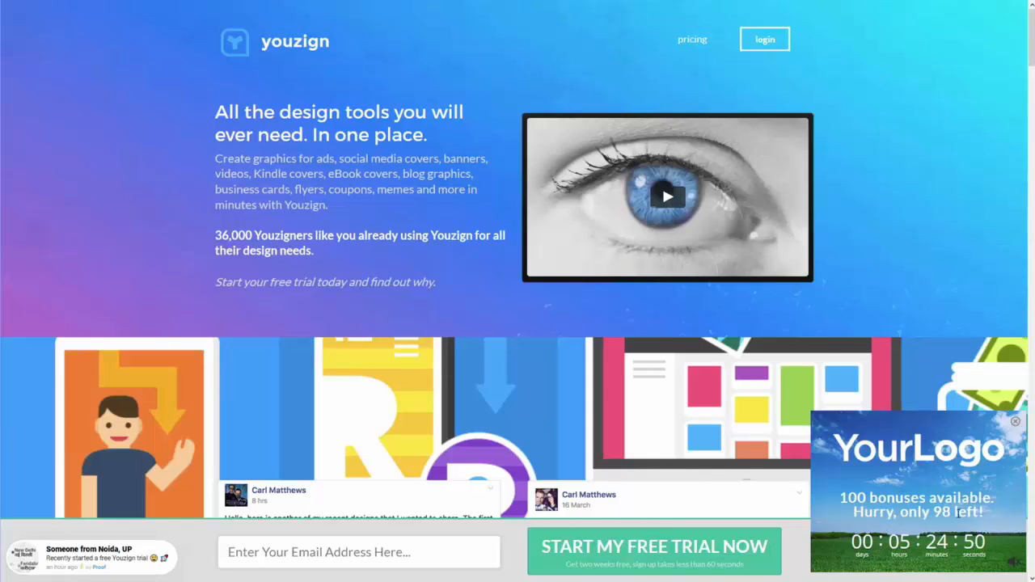
{"action": "scroll", "coordinate": [930, 321], "scroll_direction": "down", "scroll_amount": 1}
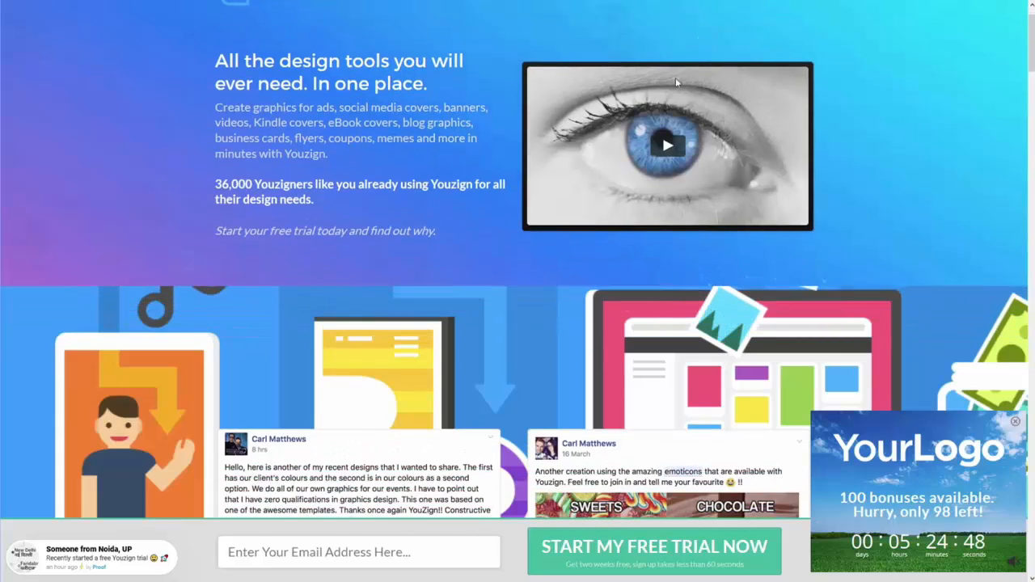
{"action": "scroll", "coordinate": [429, 210], "scroll_direction": "up", "scroll_amount": 1}
{"action": "scroll", "coordinate": [429, 209], "scroll_direction": "down", "scroll_amount": 4}
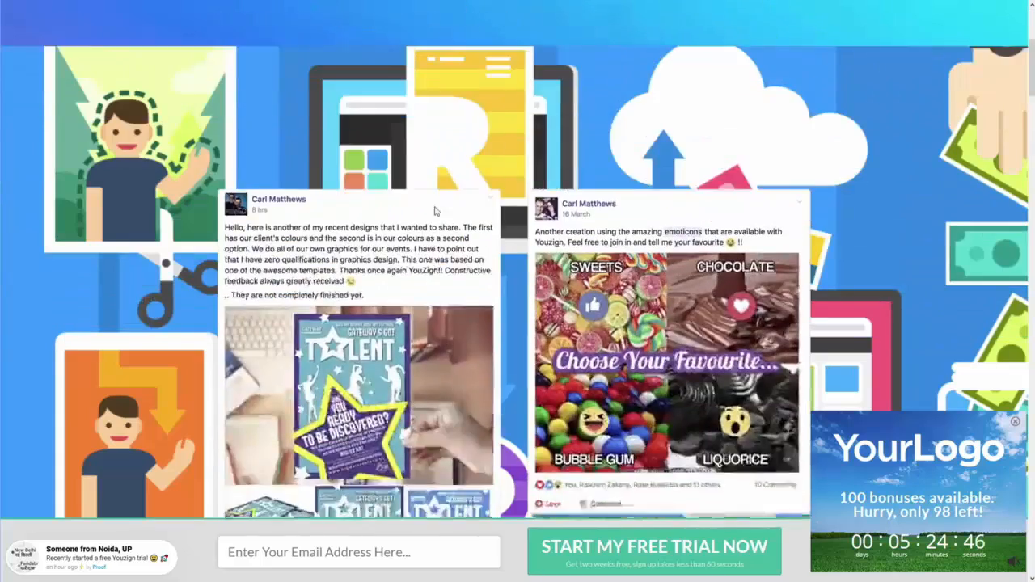
{"action": "scroll", "coordinate": [332, 85], "scroll_direction": "up", "scroll_amount": 4}
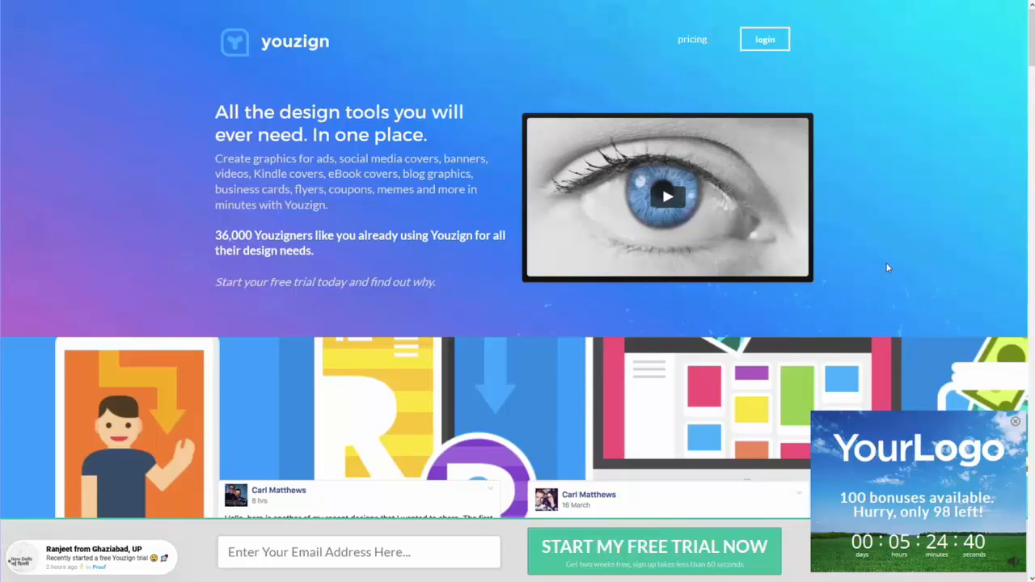
{"action": "scroll", "coordinate": [887, 268], "scroll_direction": "down", "scroll_amount": 6}
{"action": "scroll", "coordinate": [921, 279], "scroll_direction": "up", "scroll_amount": 6}
{"action": "scroll", "coordinate": [901, 285], "scroll_direction": "down", "scroll_amount": 8}
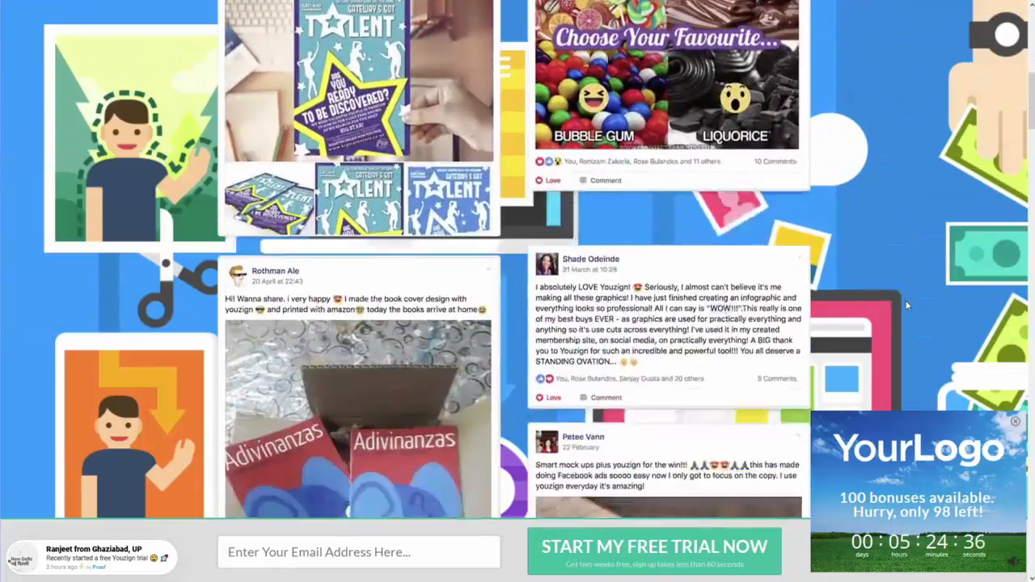
{"action": "scroll", "coordinate": [906, 303], "scroll_direction": "up", "scroll_amount": 6}
{"action": "scroll", "coordinate": [906, 303], "scroll_direction": "up", "scroll_amount": 2}
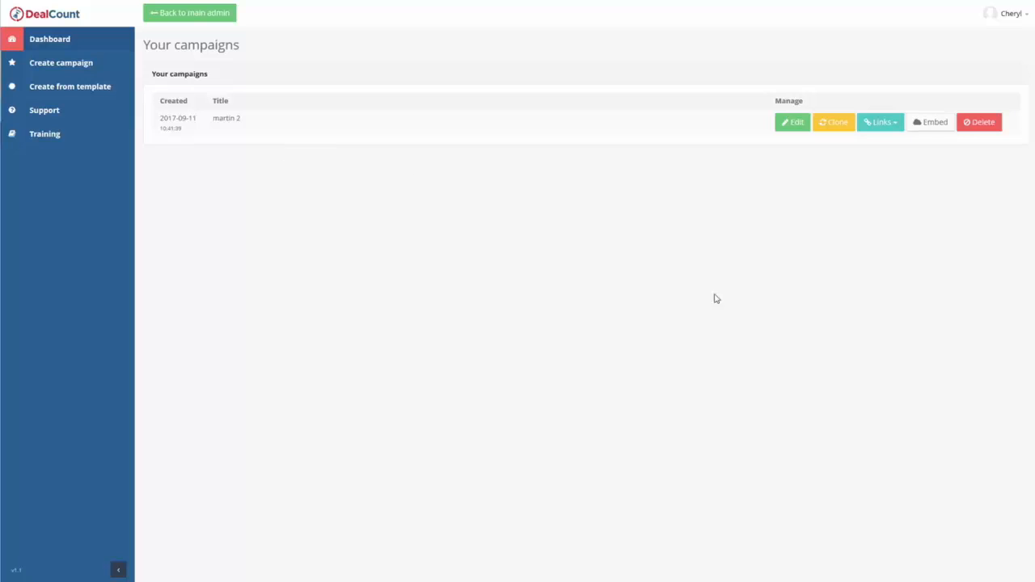
Open the campaign for editing and review its general, overlay, design and background image settings.
{"action": "left_click", "coordinate": [788, 122]}
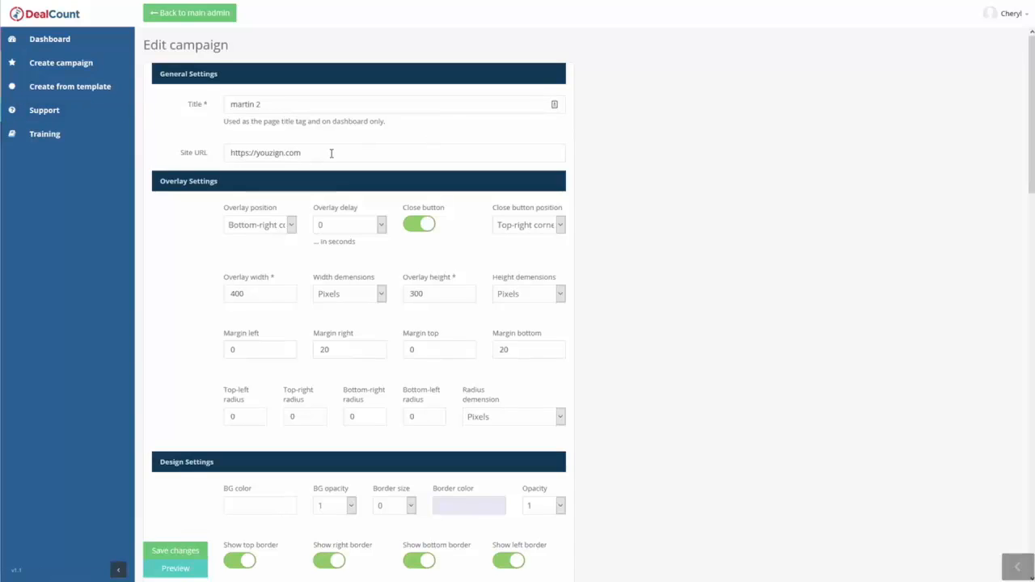
{"action": "scroll", "coordinate": [168, 102], "scroll_direction": "down", "scroll_amount": 2}
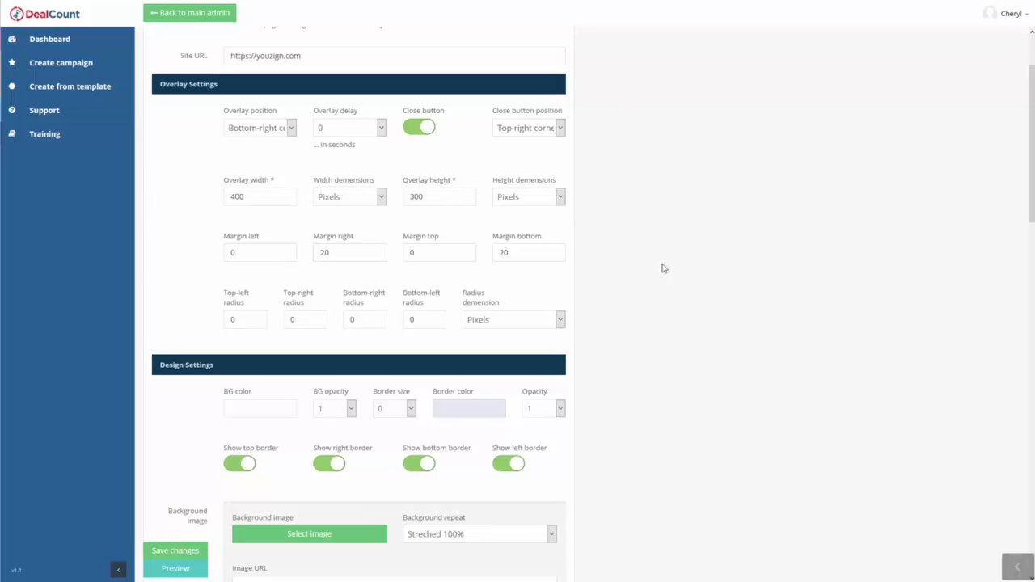
{"action": "scroll", "coordinate": [731, 238], "scroll_direction": "down", "scroll_amount": 2}
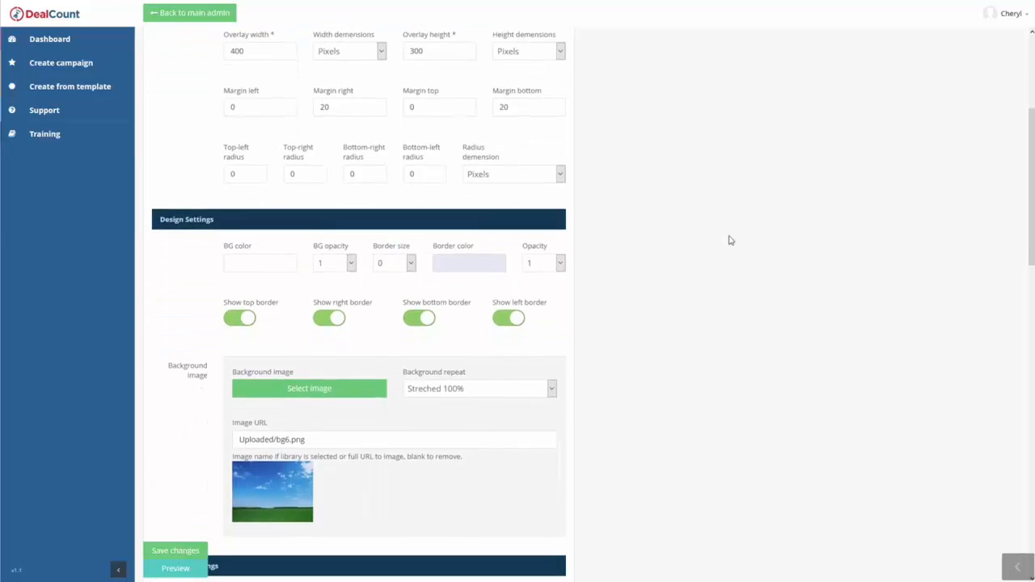
{"action": "scroll", "coordinate": [720, 236], "scroll_direction": "up", "scroll_amount": 2}
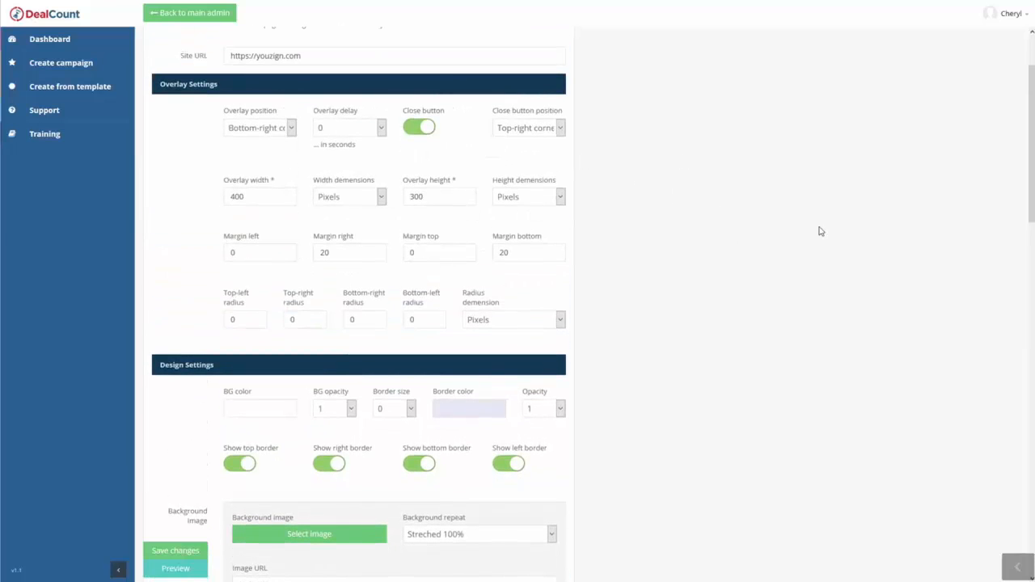
{"action": "scroll", "coordinate": [836, 262], "scroll_direction": "down", "scroll_amount": 2}
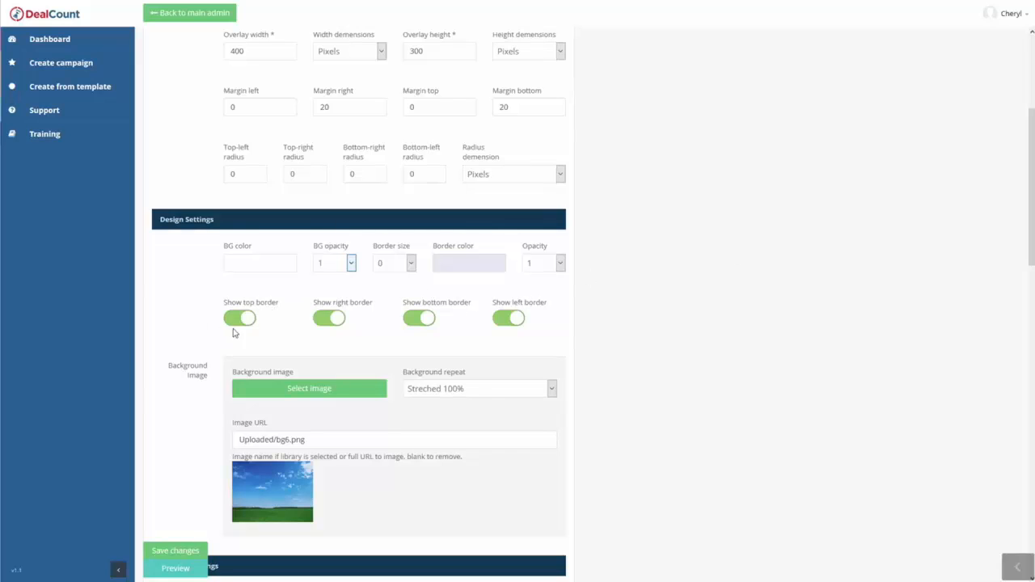
{"action": "scroll", "coordinate": [477, 346], "scroll_direction": "down", "scroll_amount": 2}
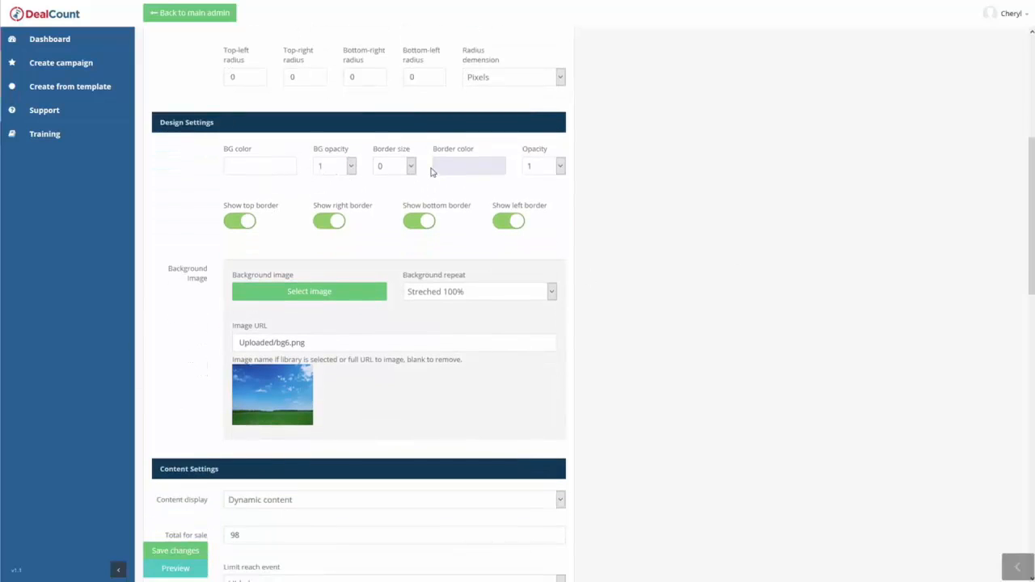
{"action": "scroll", "coordinate": [352, 280], "scroll_direction": "down", "scroll_amount": 2}
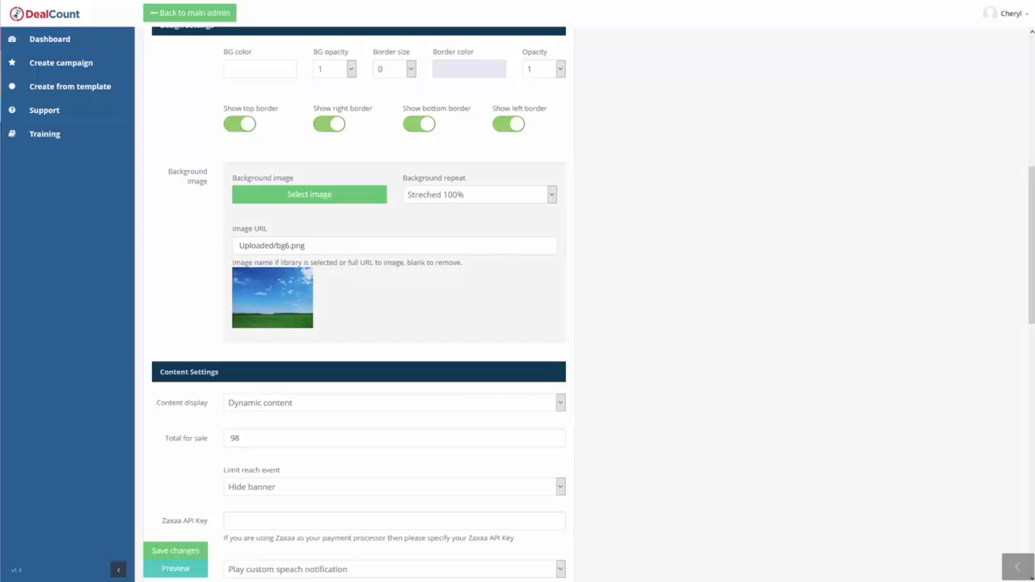
Browse the Blur and City categories of the background image library, close it, and check the Image URL value.
{"action": "left_click", "coordinate": [309, 195]}
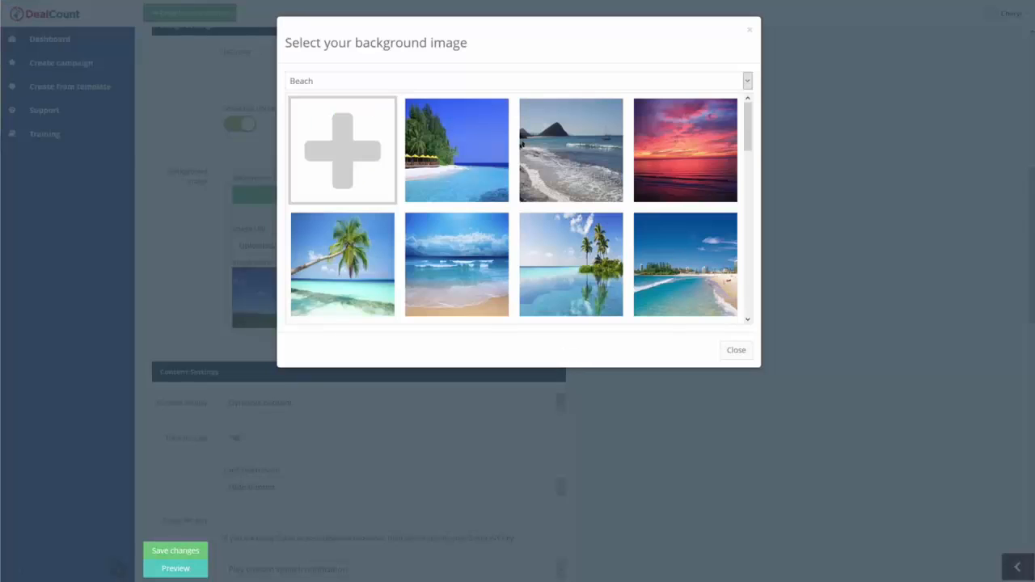
{"action": "left_click", "coordinate": [419, 84]}
{"action": "left_click", "coordinate": [357, 107]}
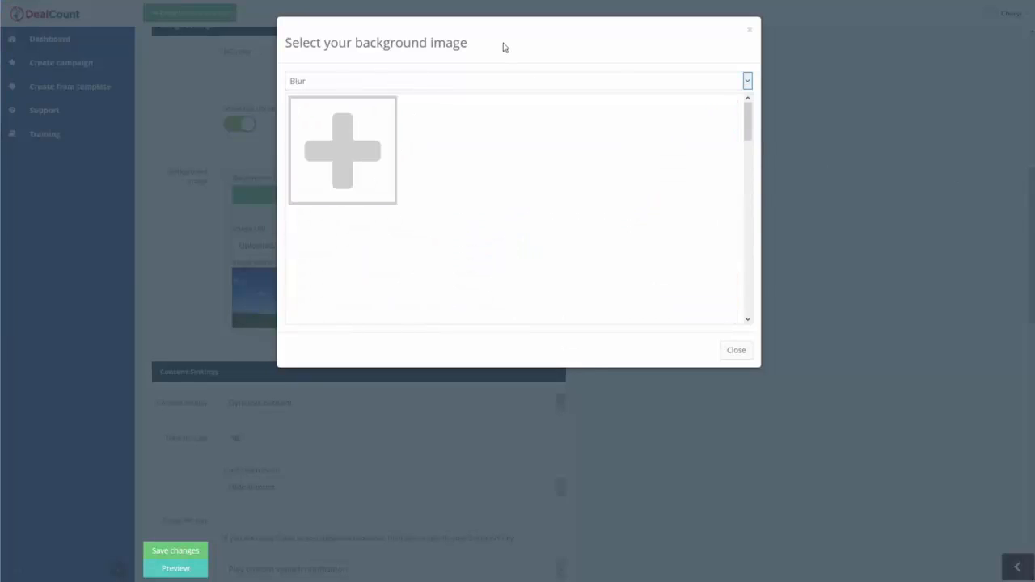
{"action": "scroll", "coordinate": [534, 187], "scroll_direction": "down", "scroll_amount": 9}
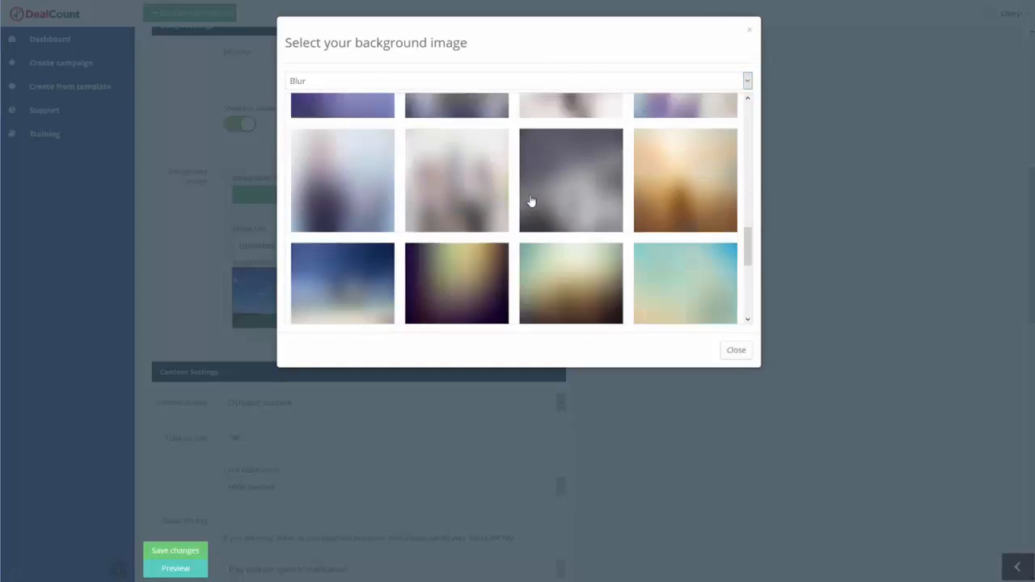
{"action": "scroll", "coordinate": [421, 153], "scroll_direction": "up", "scroll_amount": 5}
{"action": "left_click", "coordinate": [337, 83]}
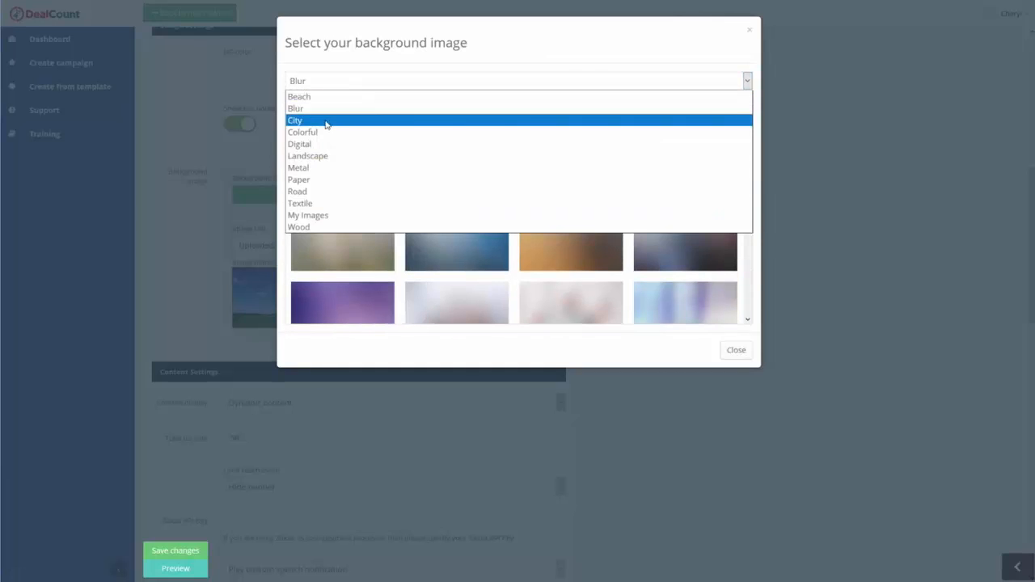
{"action": "left_click", "coordinate": [326, 121]}
{"action": "scroll", "coordinate": [550, 182], "scroll_direction": "down", "scroll_amount": 3}
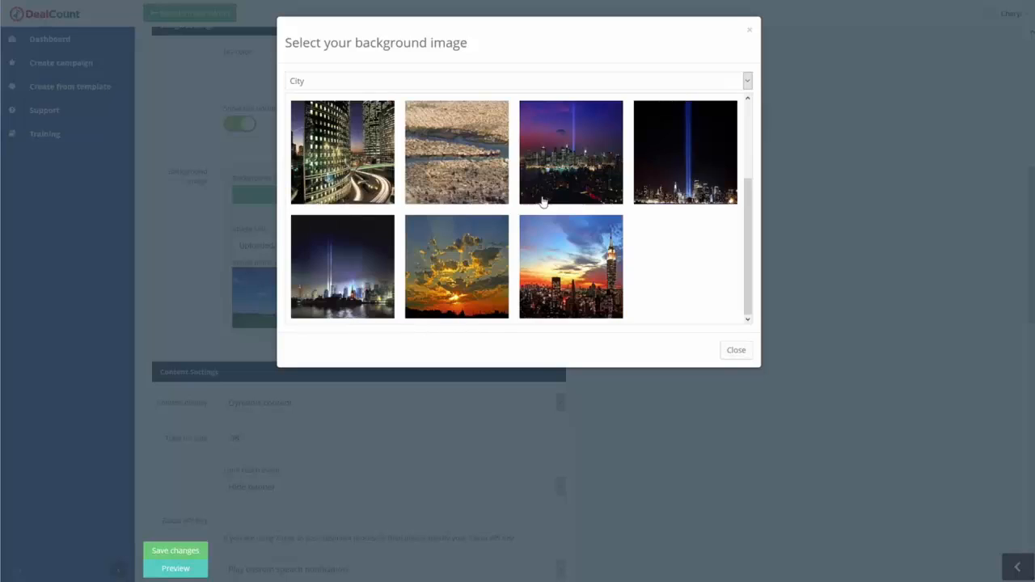
{"action": "left_click", "coordinate": [442, 82]}
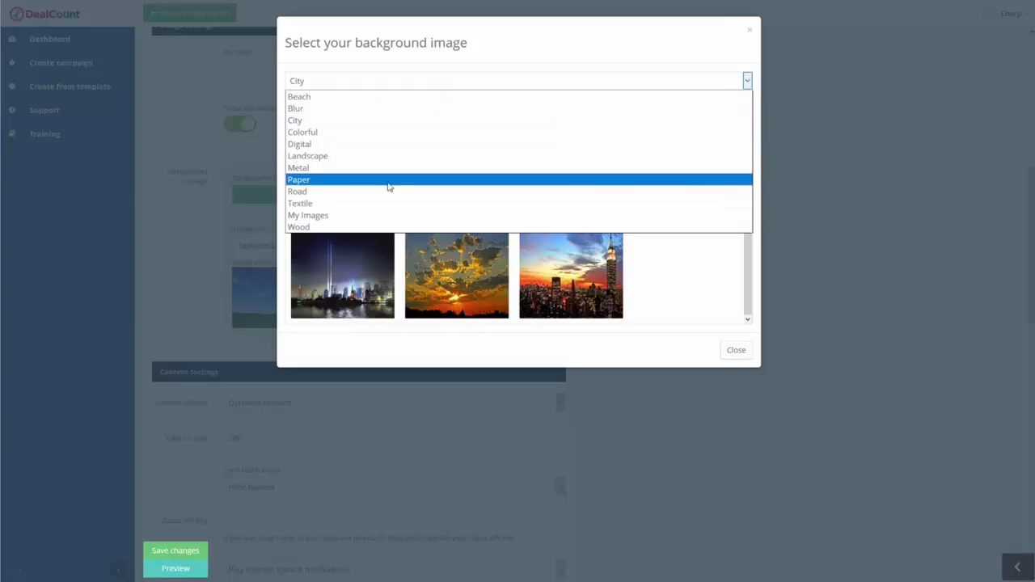
{"action": "left_click", "coordinate": [459, 51]}
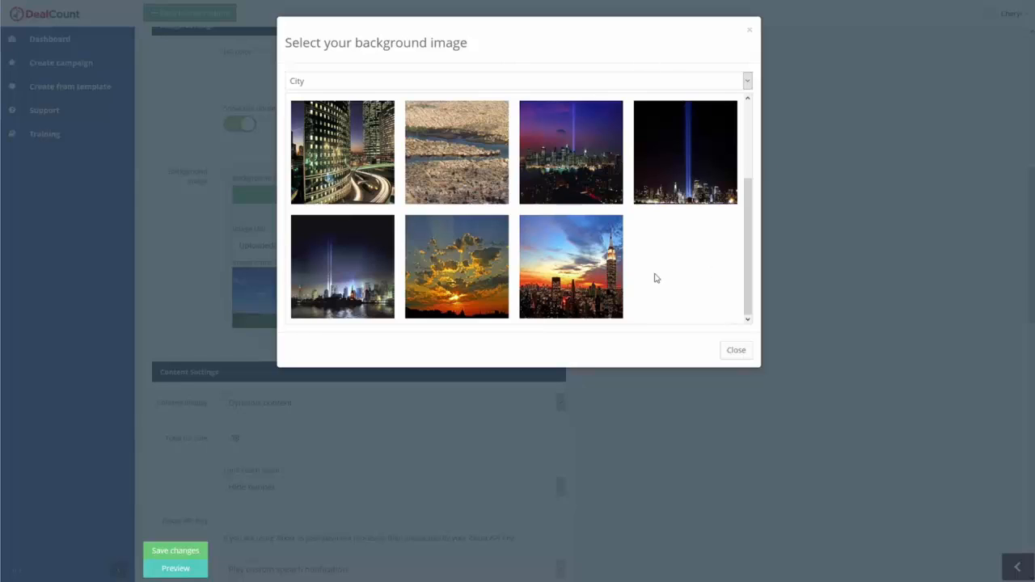
{"action": "left_click", "coordinate": [734, 351]}
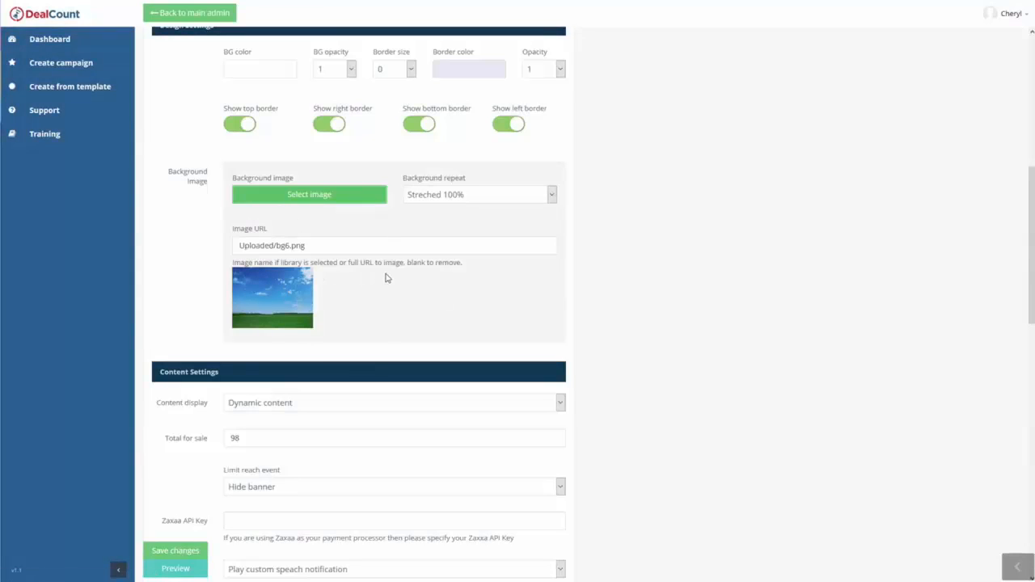
{"action": "left_click_drag", "start_coordinate": [320, 244], "coordinate": [201, 245]}
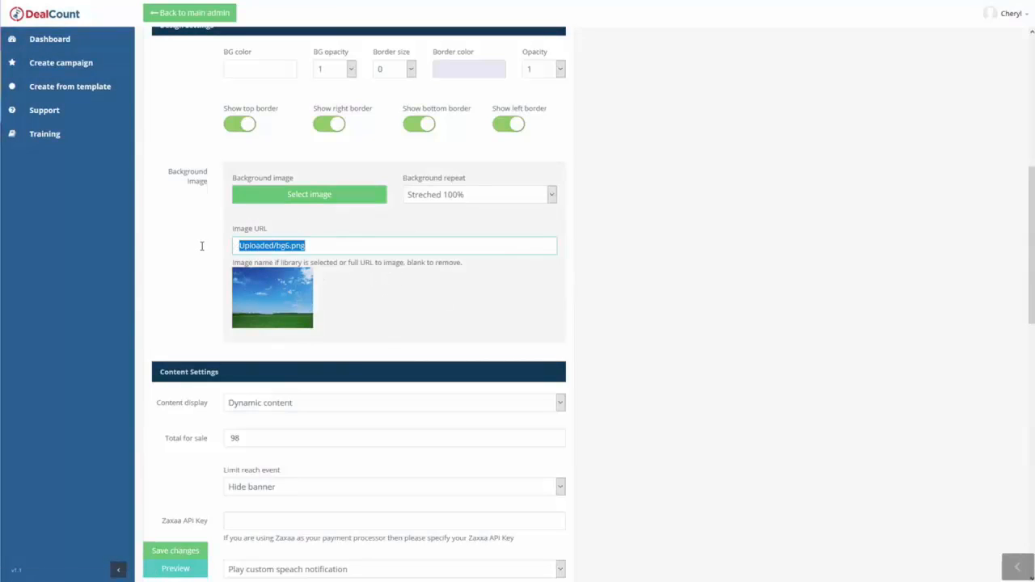
{"action": "left_click", "coordinate": [388, 277]}
Set the campaign's notification to Play sound notification from library and preview the Alert sound.
{"action": "scroll", "coordinate": [668, 247], "scroll_direction": "down", "scroll_amount": 3}
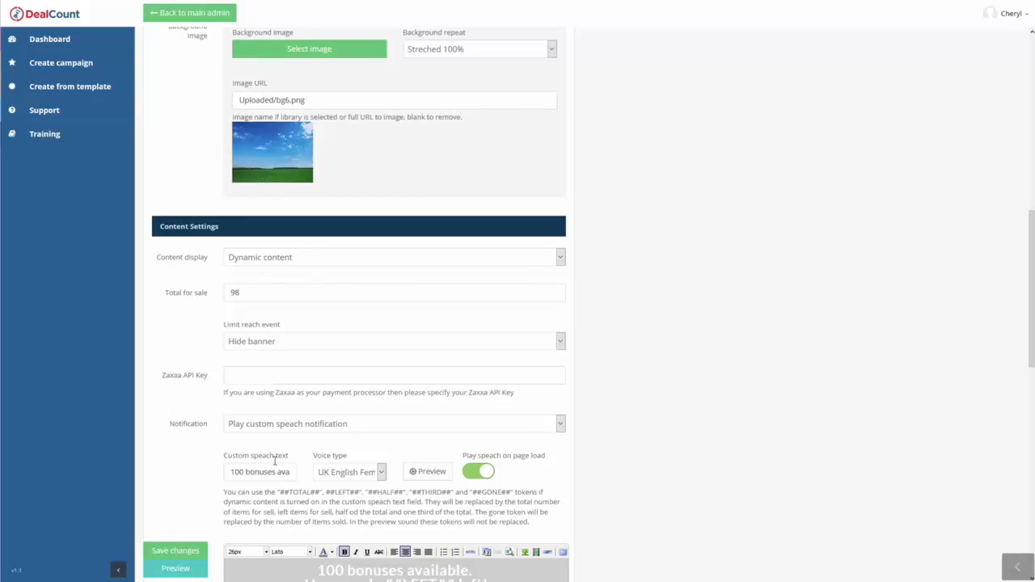
{"action": "scroll", "coordinate": [171, 391], "scroll_direction": "down", "scroll_amount": 1}
{"action": "left_click", "coordinate": [279, 327]}
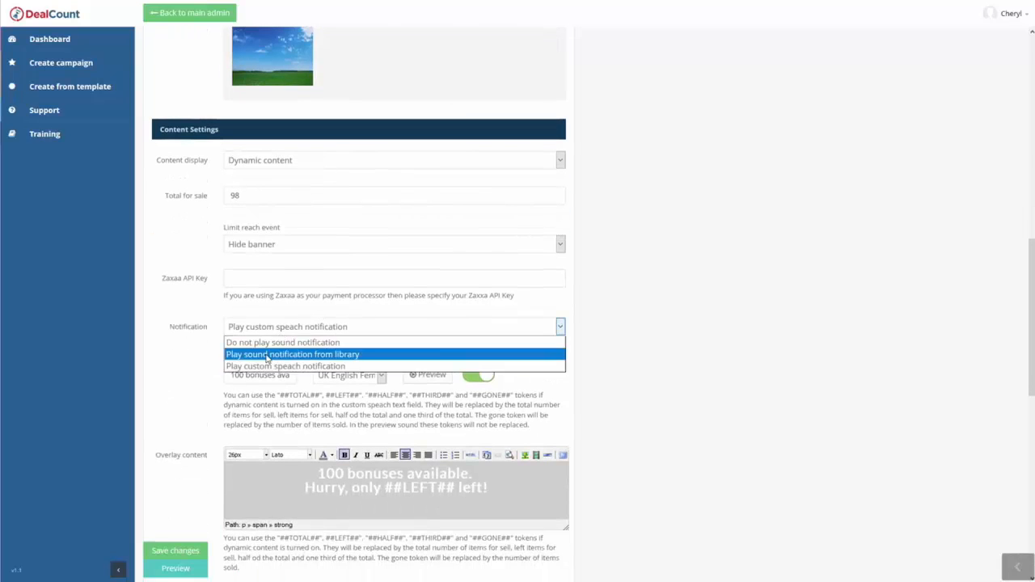
{"action": "left_click", "coordinate": [268, 355]}
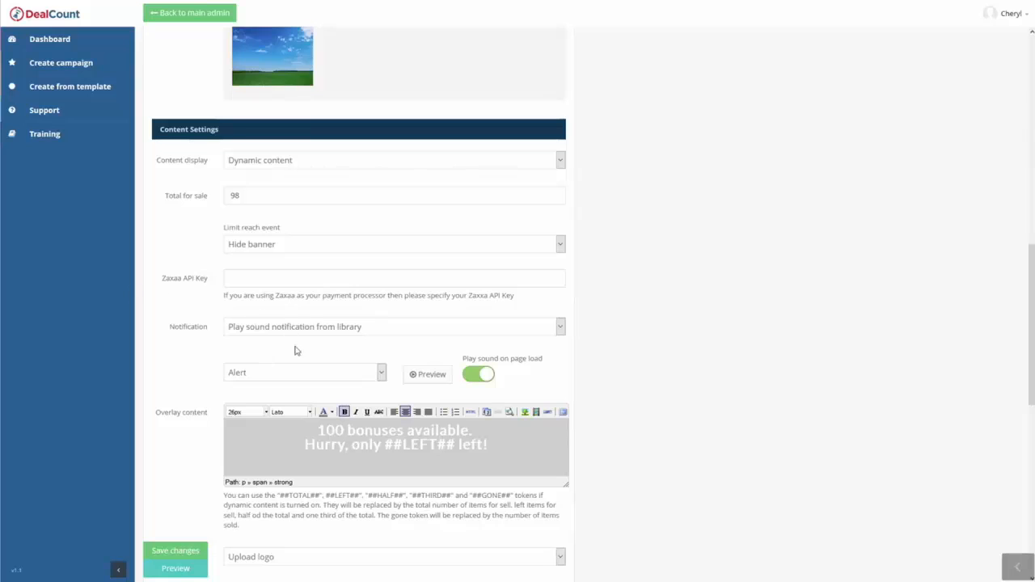
{"action": "left_click", "coordinate": [418, 382]}
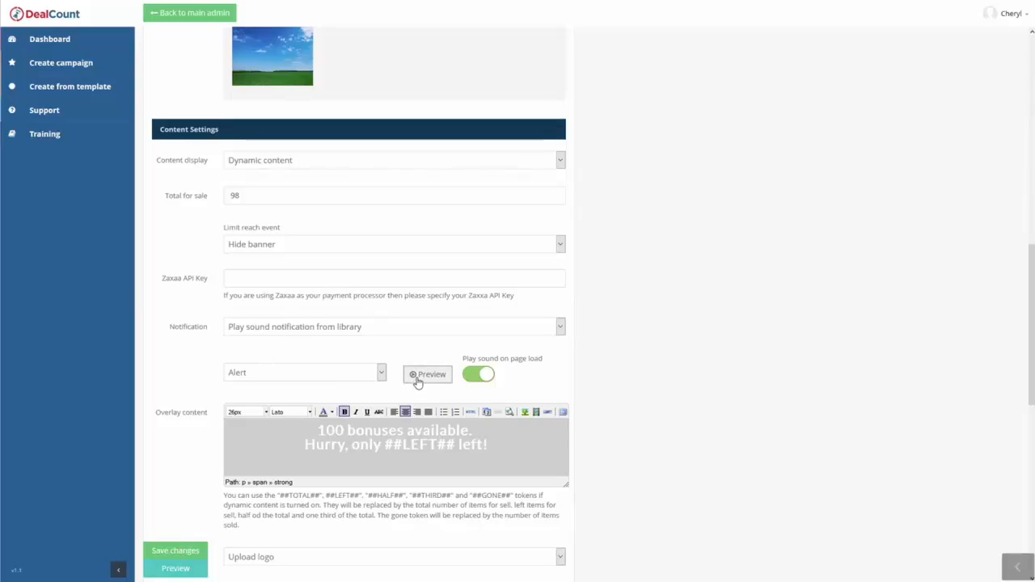
Set the notification sound to Gong and preview it.
{"action": "left_click", "coordinate": [334, 377]}
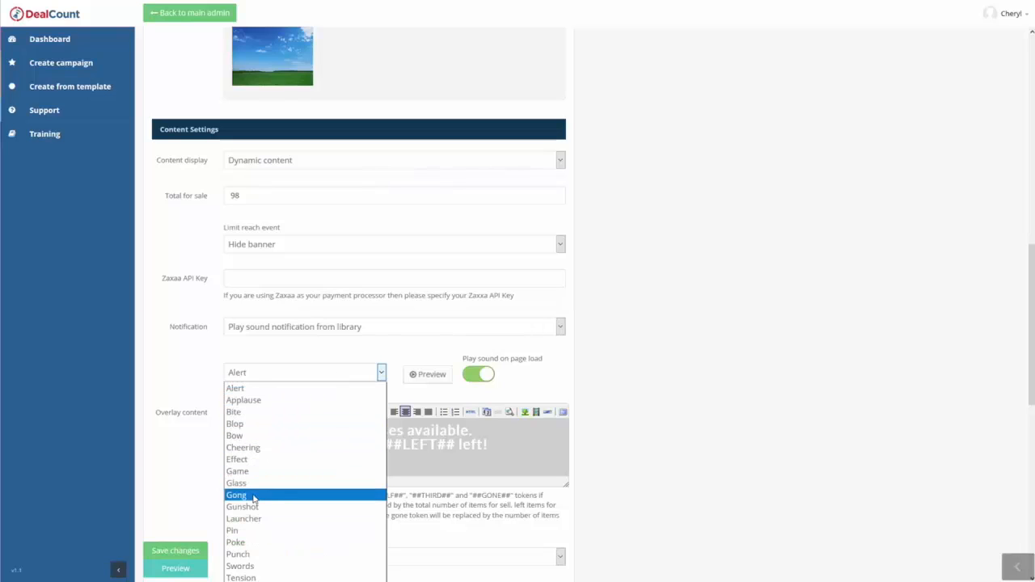
{"action": "left_click", "coordinate": [253, 495]}
{"action": "left_click", "coordinate": [431, 379]}
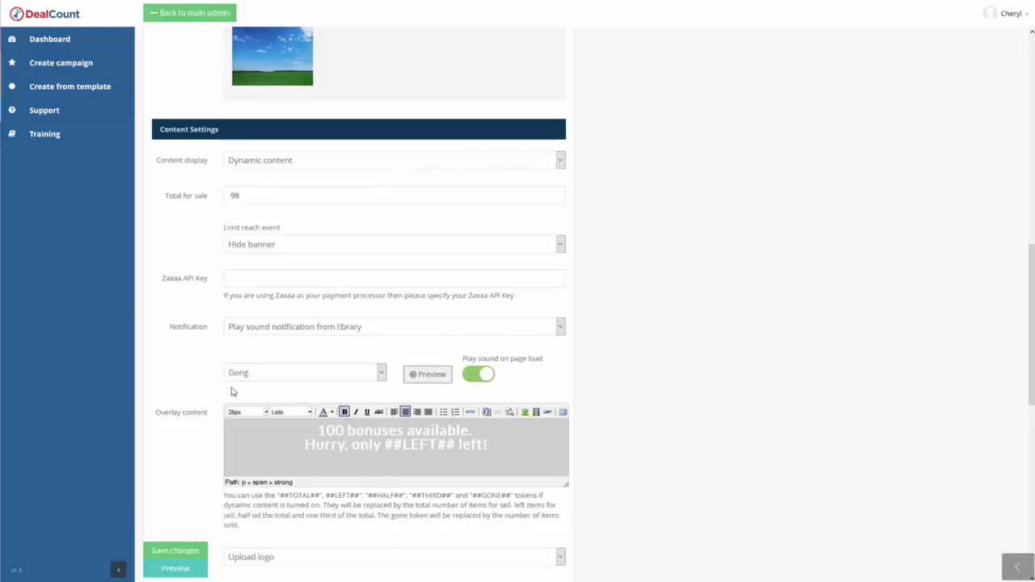
Set the notification sound to Pin and preview it.
{"action": "left_click", "coordinate": [283, 378]}
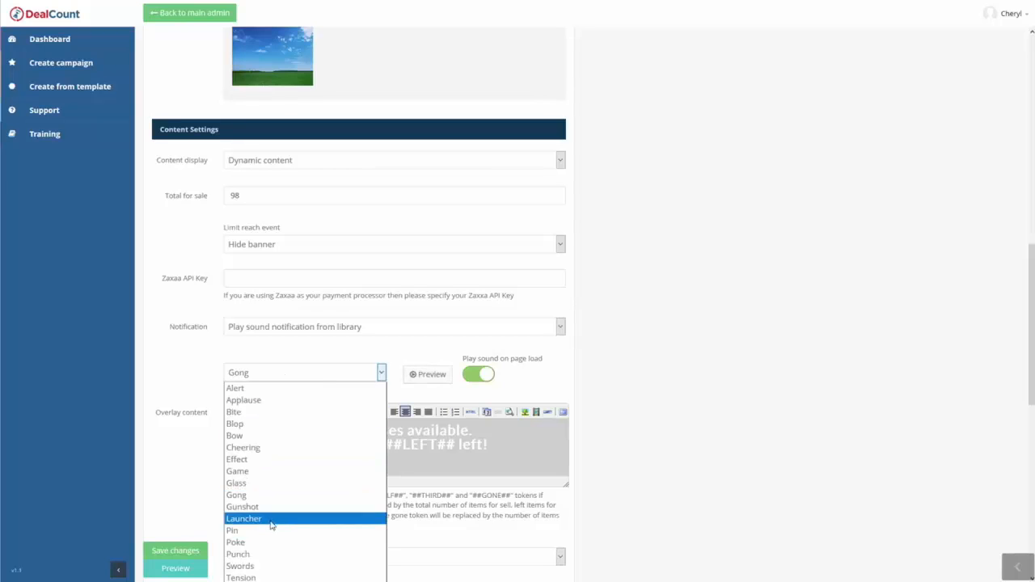
{"action": "left_click", "coordinate": [270, 528]}
{"action": "left_click", "coordinate": [426, 378]}
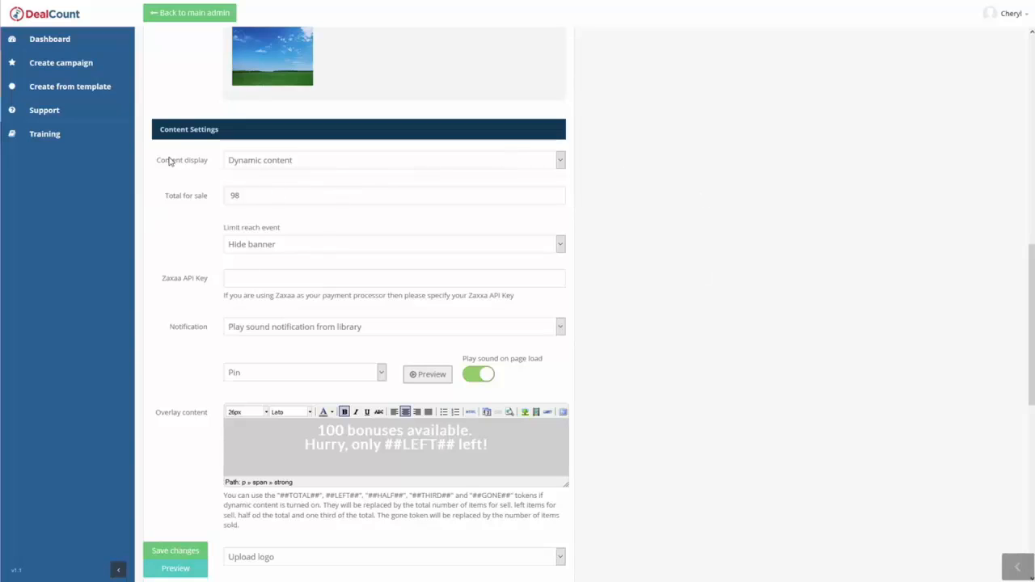
Switch the content display to Static content, check the overlay text, and return the display to Dynamic content.
{"action": "left_click", "coordinate": [271, 166]}
{"action": "left_click", "coordinate": [275, 172]}
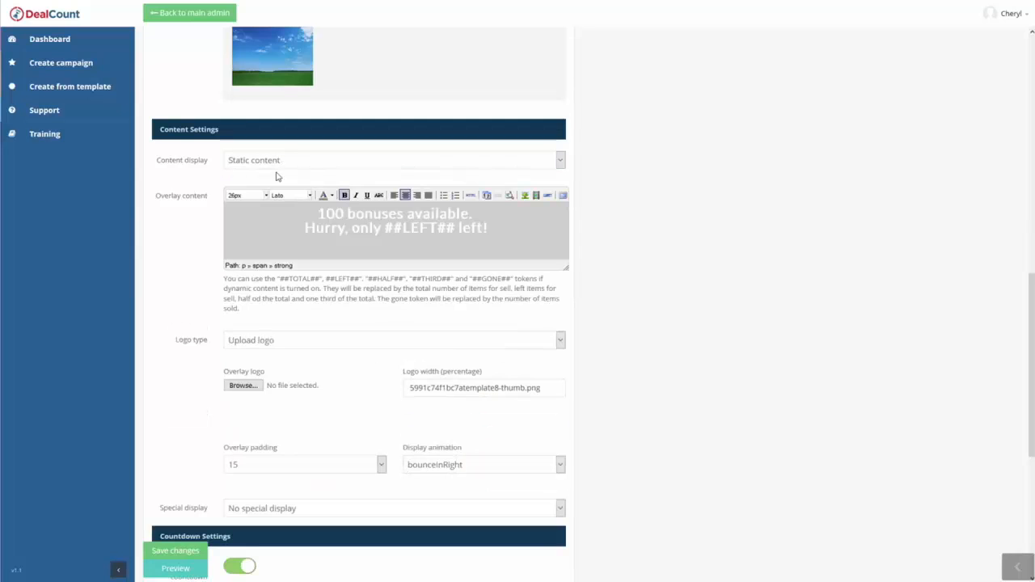
{"action": "left_click_drag", "start_coordinate": [309, 217], "coordinate": [499, 245]}
{"action": "left_click", "coordinate": [489, 228]}
{"action": "left_click", "coordinate": [275, 172]}
{"action": "left_click", "coordinate": [267, 191]}
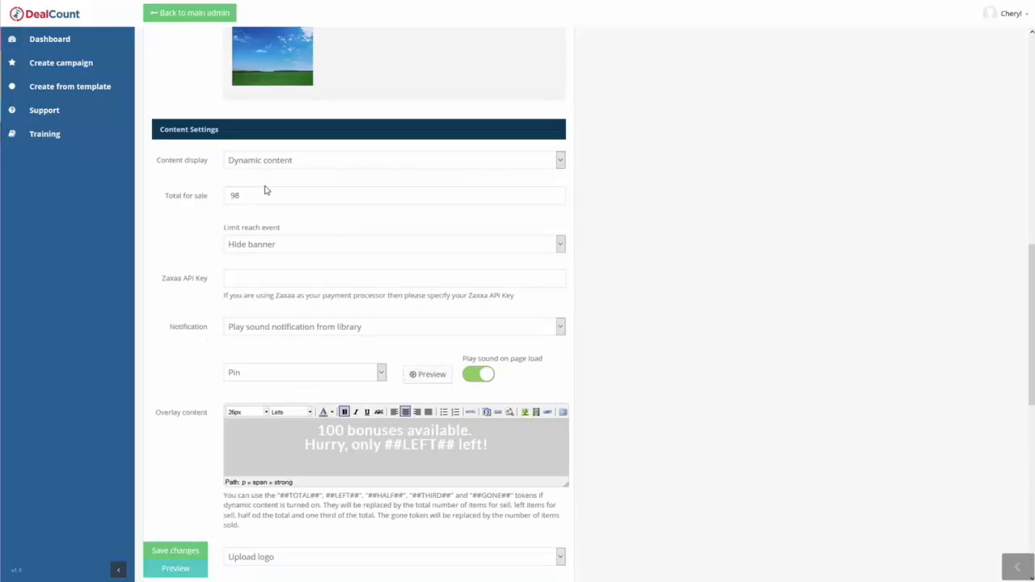
Examine the dynamic tokens listed for the overlay content and the ##LEFT## token used in its text.
{"action": "scroll", "coordinate": [269, 475], "scroll_direction": "down", "scroll_amount": 1}
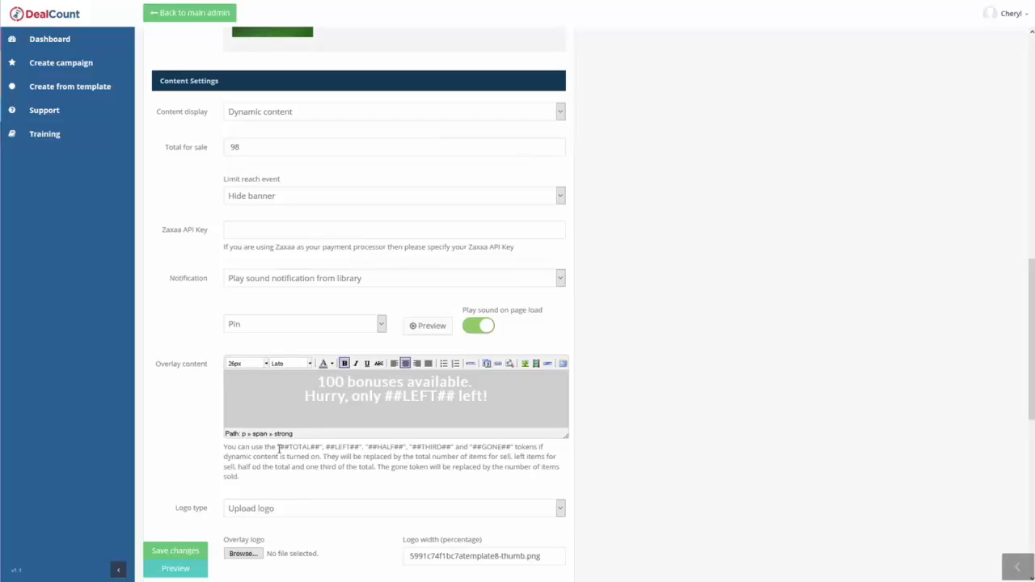
{"action": "left_click_drag", "start_coordinate": [278, 448], "coordinate": [318, 450]}
{"action": "left_click", "coordinate": [304, 448]}
{"action": "left_click", "coordinate": [317, 450]}
{"action": "left_click_drag", "start_coordinate": [371, 450], "coordinate": [398, 450]}
{"action": "left_click", "coordinate": [416, 460]}
{"action": "left_click_drag", "start_coordinate": [476, 448], "coordinate": [510, 447]}
{"action": "left_click", "coordinate": [508, 447]}
{"action": "left_click_drag", "start_coordinate": [386, 395], "coordinate": [455, 397]}
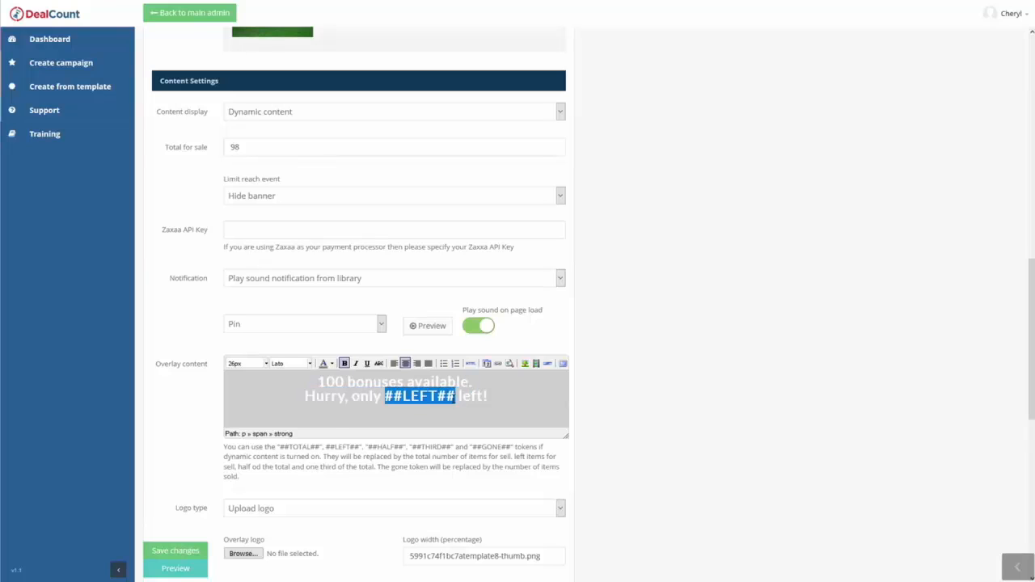
{"action": "left_click", "coordinate": [453, 399]}
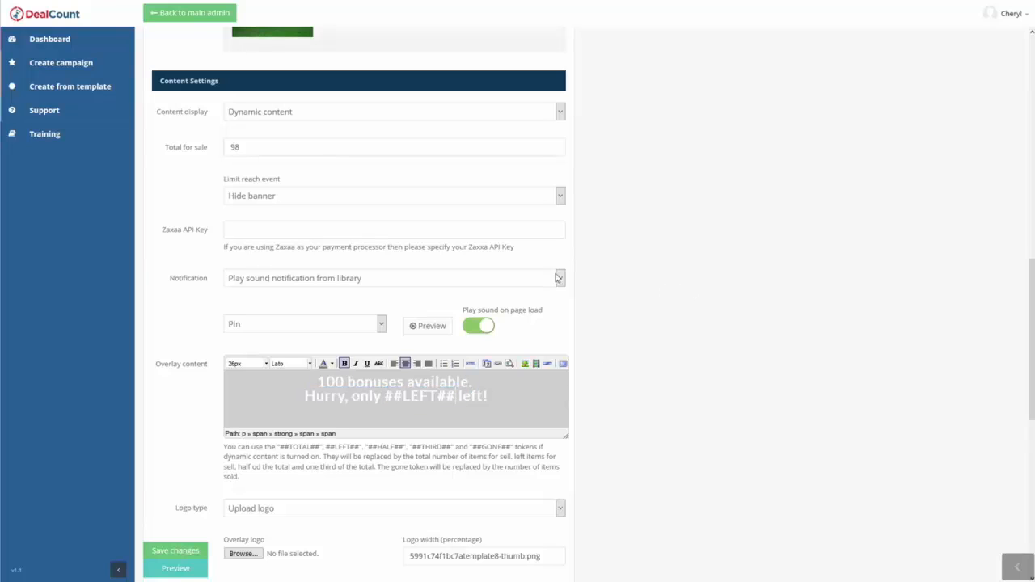
Set the campaign's notification to Play custom speach notification and check its custom speech text.
{"action": "left_click", "coordinate": [298, 281]}
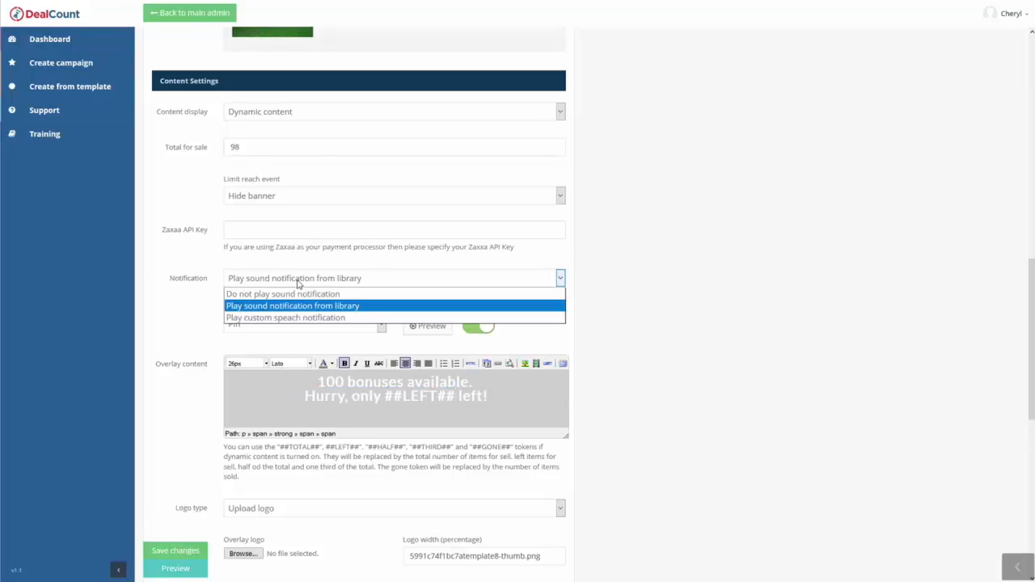
{"action": "left_click", "coordinate": [268, 321]}
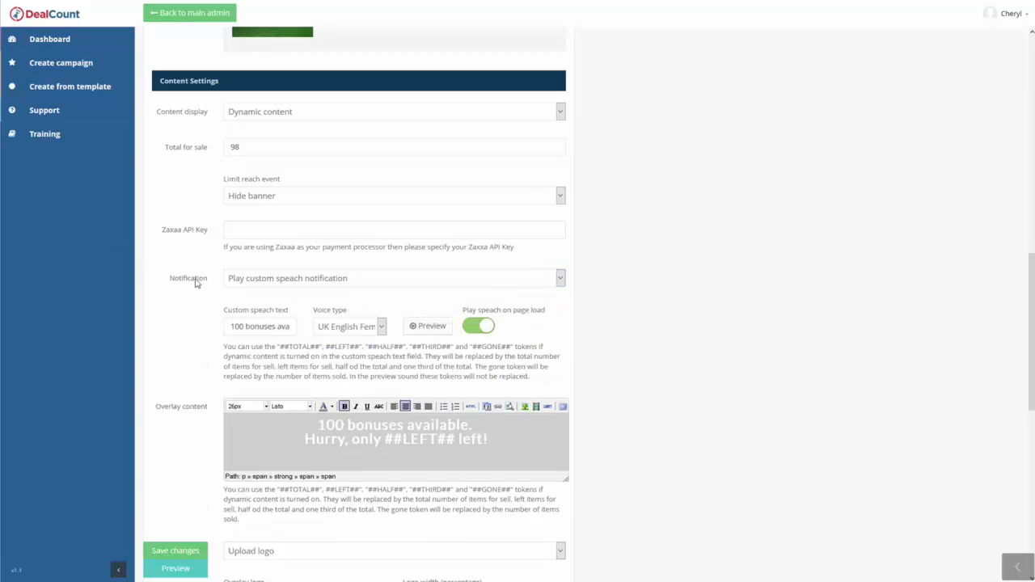
{"action": "left_click_drag", "start_coordinate": [232, 326], "coordinate": [287, 326]}
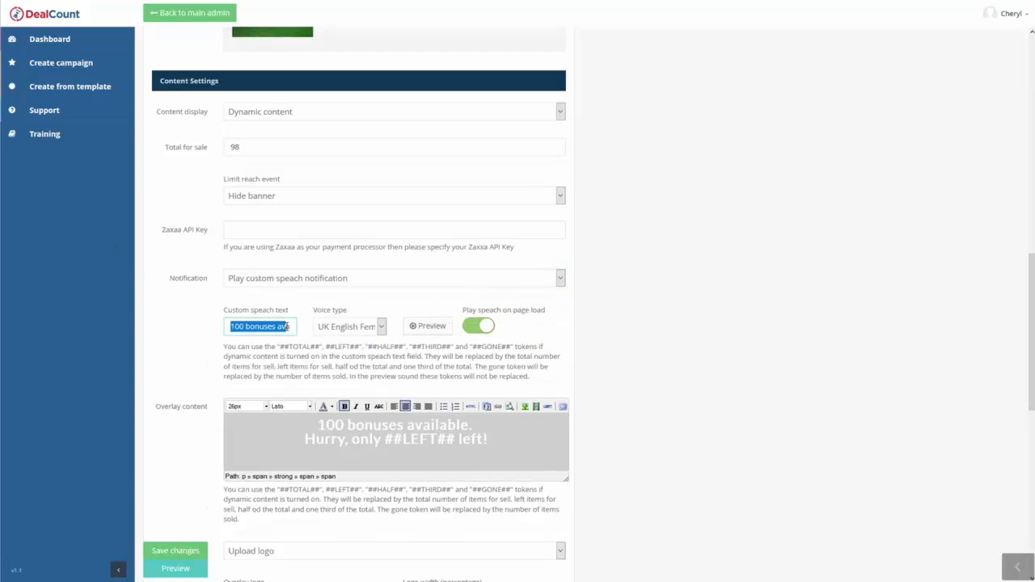
{"action": "left_click", "coordinate": [284, 326]}
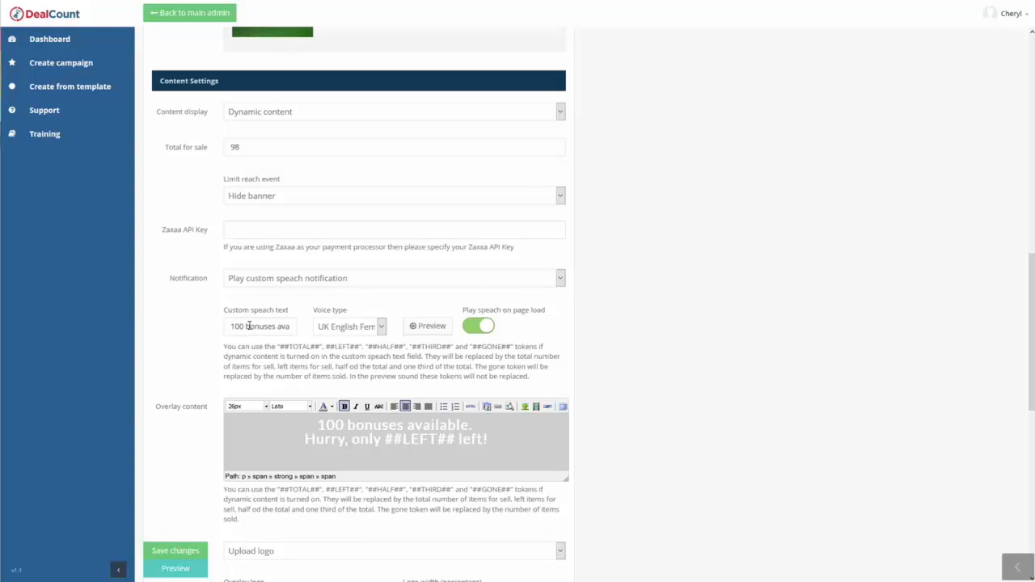
Replace the custom speech text with "Don't miss our great bonus!".
{"action": "left_click", "coordinate": [249, 326]}
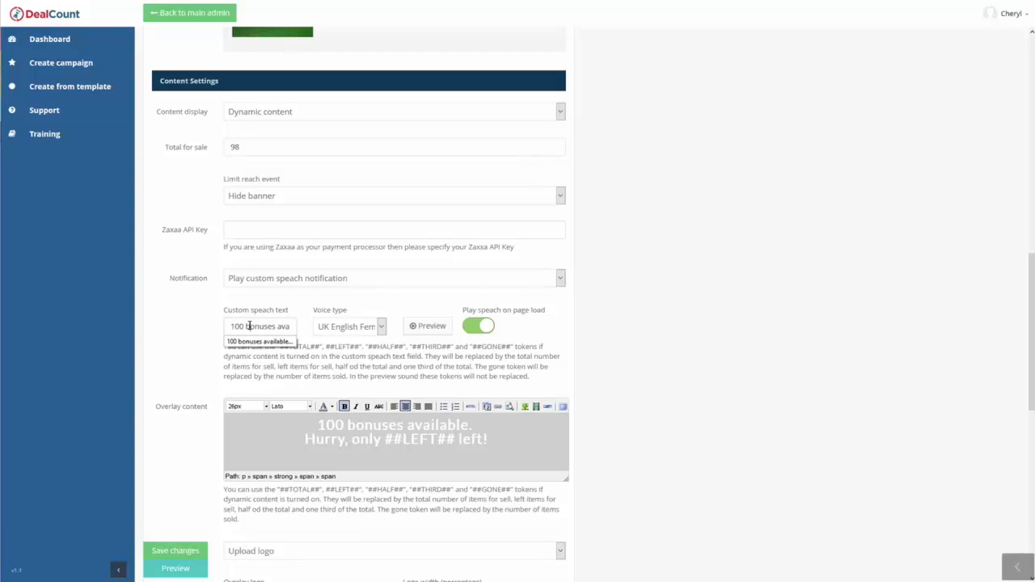
{"action": "key", "text": "ctrl+a"}
{"action": "type", "text": "Don"}
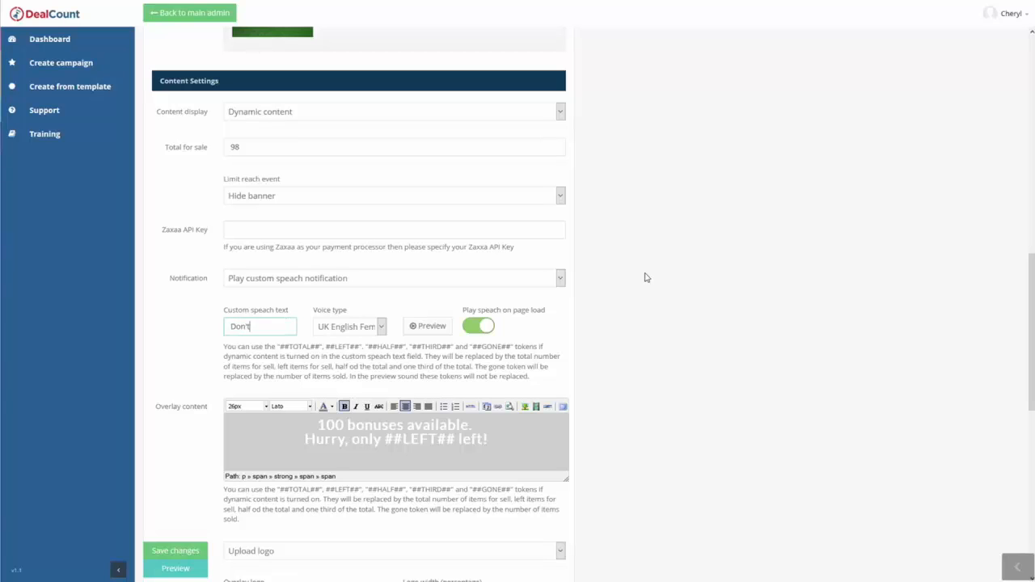
{"action": "type", "text": "'t miss our great bonus"}
{"action": "type", "text": "!"}
Browse the available voices, set the voice type to US English Female, and preview the custom speech.
{"action": "left_click", "coordinate": [359, 330]}
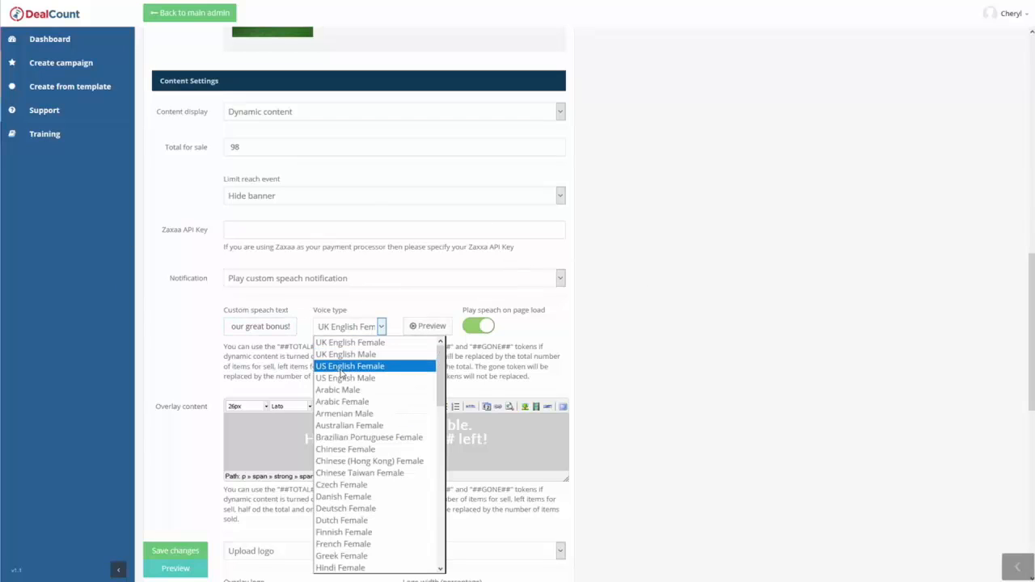
{"action": "scroll", "coordinate": [348, 404], "scroll_direction": "down", "scroll_amount": 4}
{"action": "scroll", "coordinate": [348, 453], "scroll_direction": "down", "scroll_amount": 5}
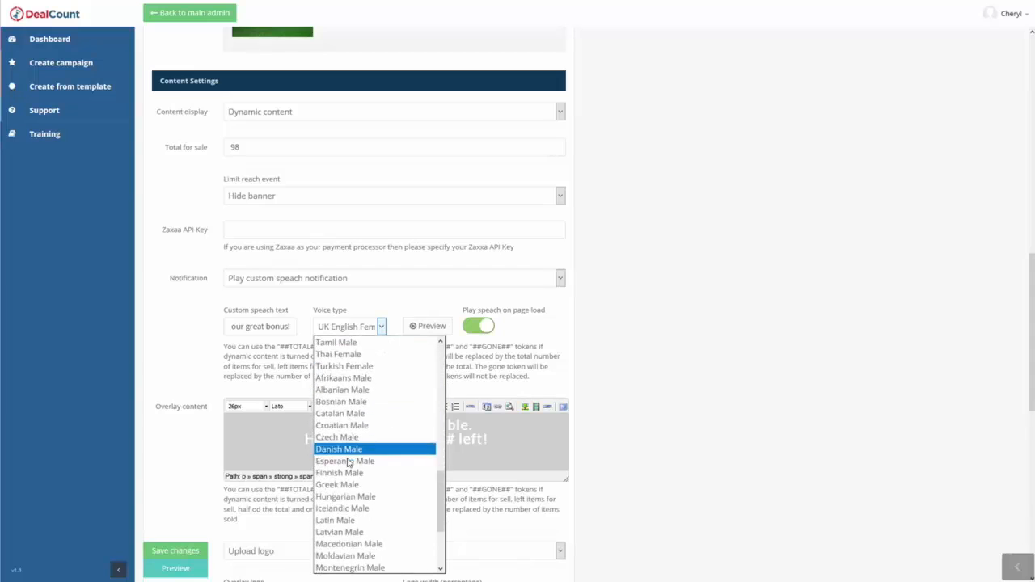
{"action": "scroll", "coordinate": [348, 457], "scroll_direction": "up", "scroll_amount": 10}
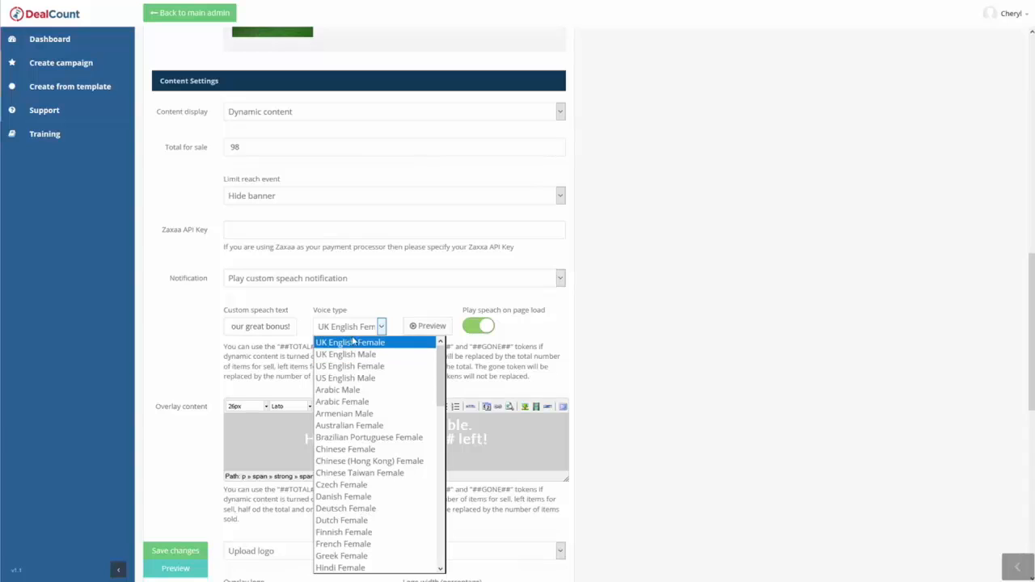
{"action": "left_click", "coordinate": [345, 378]}
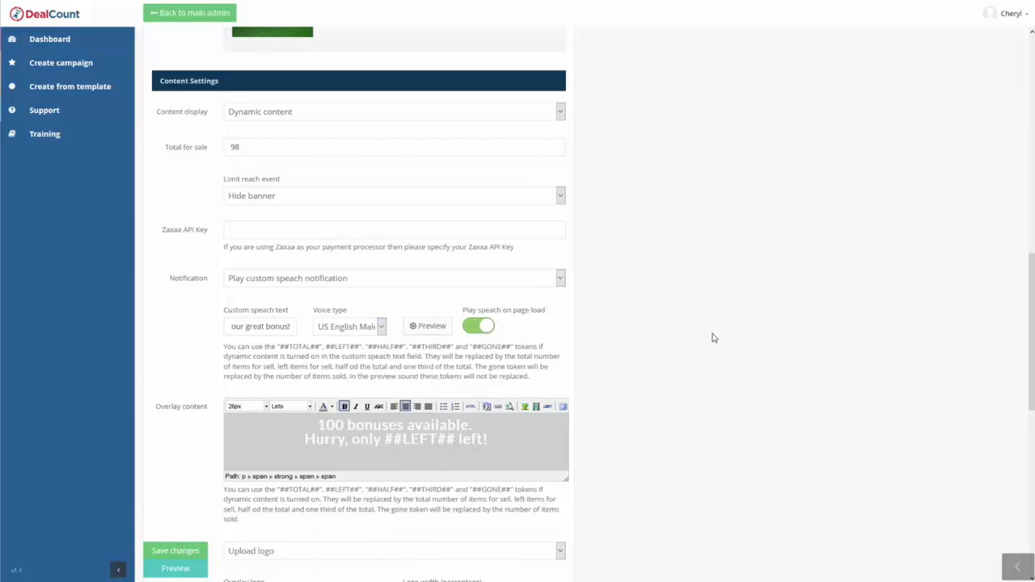
{"action": "left_click", "coordinate": [437, 329]}
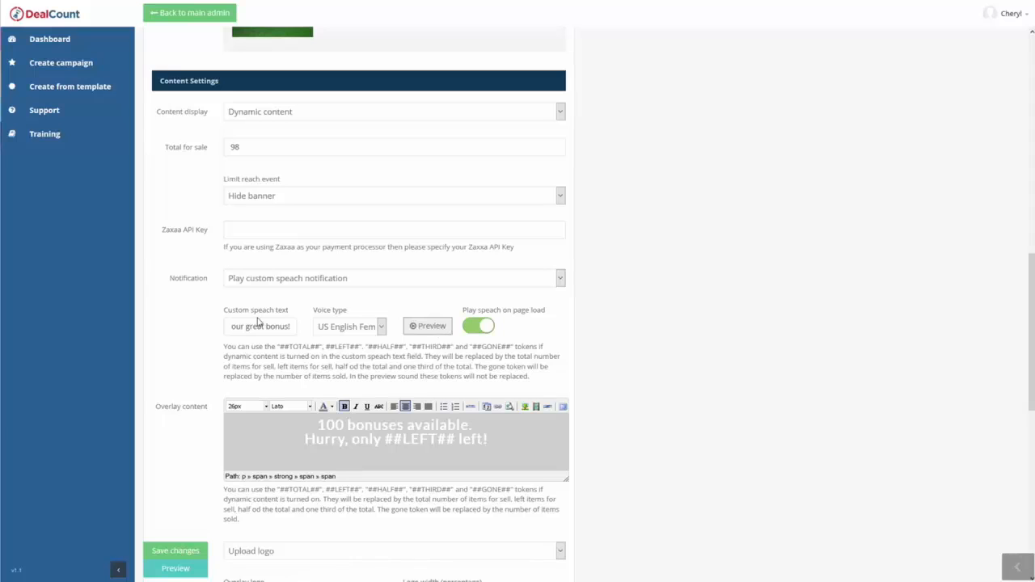
Review the logo, padding, animation and countdown settings, including the logo type and countdown event options.
{"action": "scroll", "coordinate": [677, 345], "scroll_direction": "down", "scroll_amount": 2}
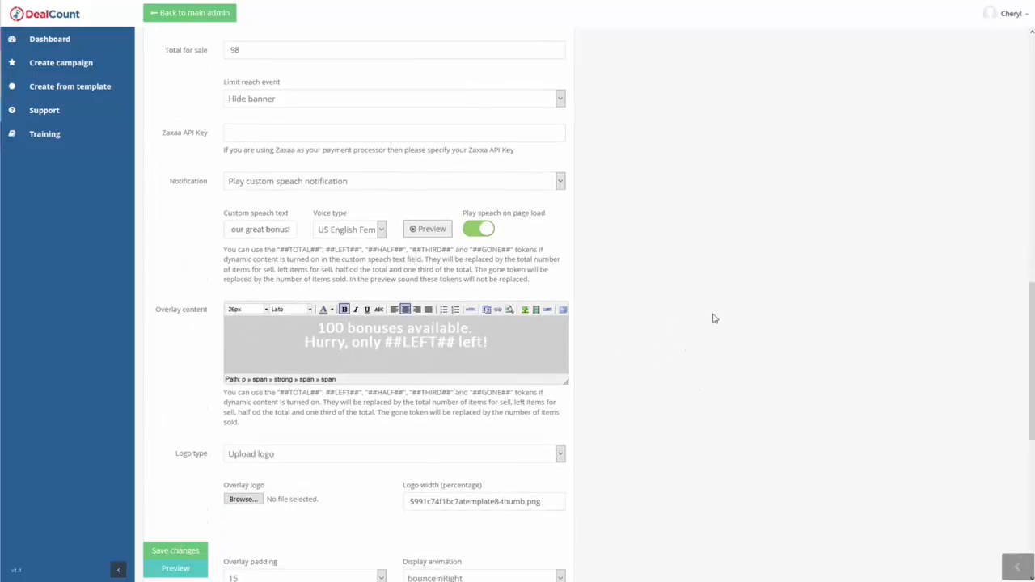
{"action": "scroll", "coordinate": [698, 244], "scroll_direction": "down", "scroll_amount": 3}
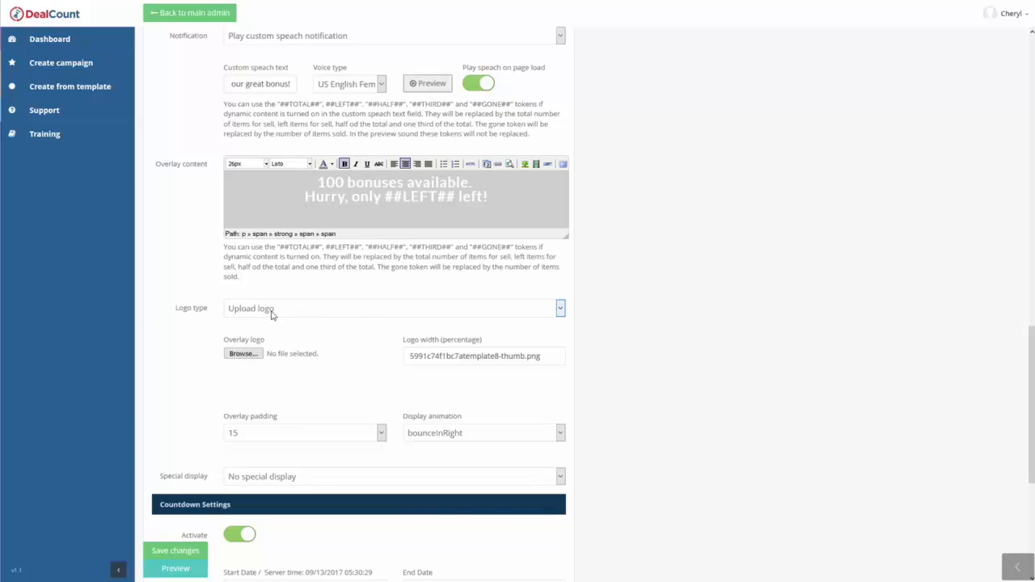
{"action": "left_click", "coordinate": [243, 353]}
{"action": "left_click", "coordinate": [264, 312]}
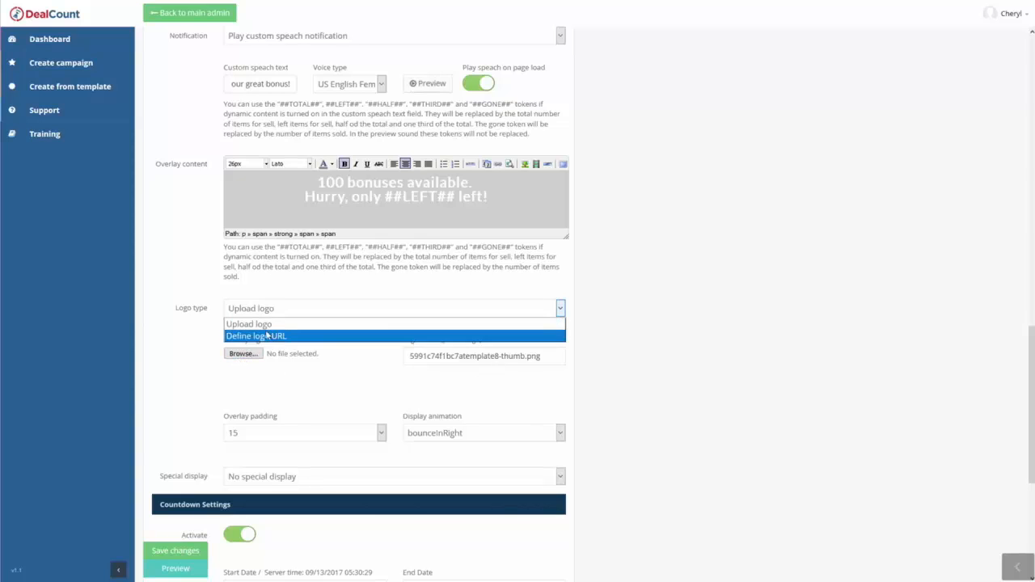
{"action": "left_click", "coordinate": [203, 352]}
{"action": "scroll", "coordinate": [203, 352], "scroll_direction": "down", "scroll_amount": 1}
{"action": "scroll", "coordinate": [345, 300], "scroll_direction": "down", "scroll_amount": 2}
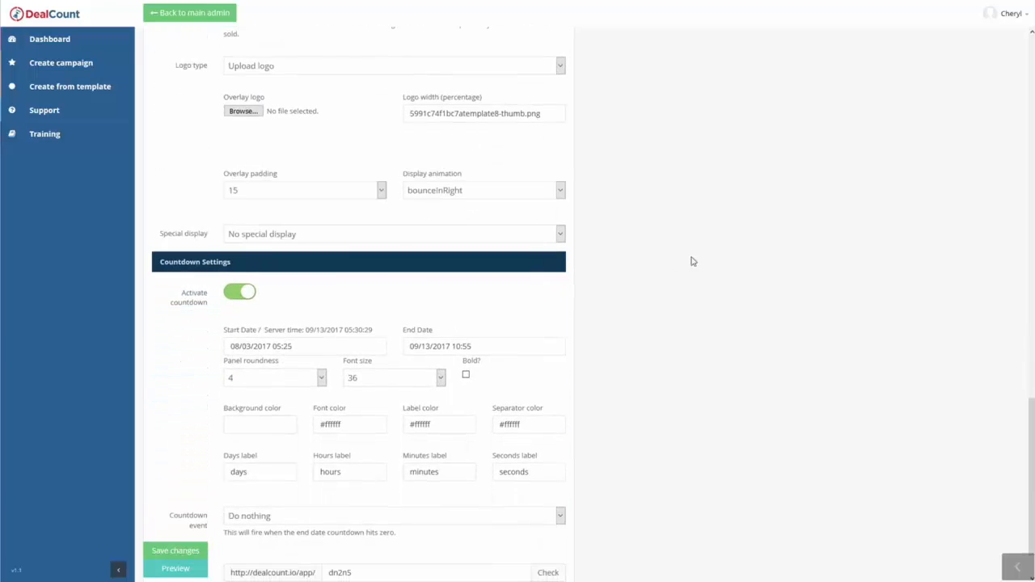
{"action": "scroll", "coordinate": [235, 296], "scroll_direction": "down", "scroll_amount": 1}
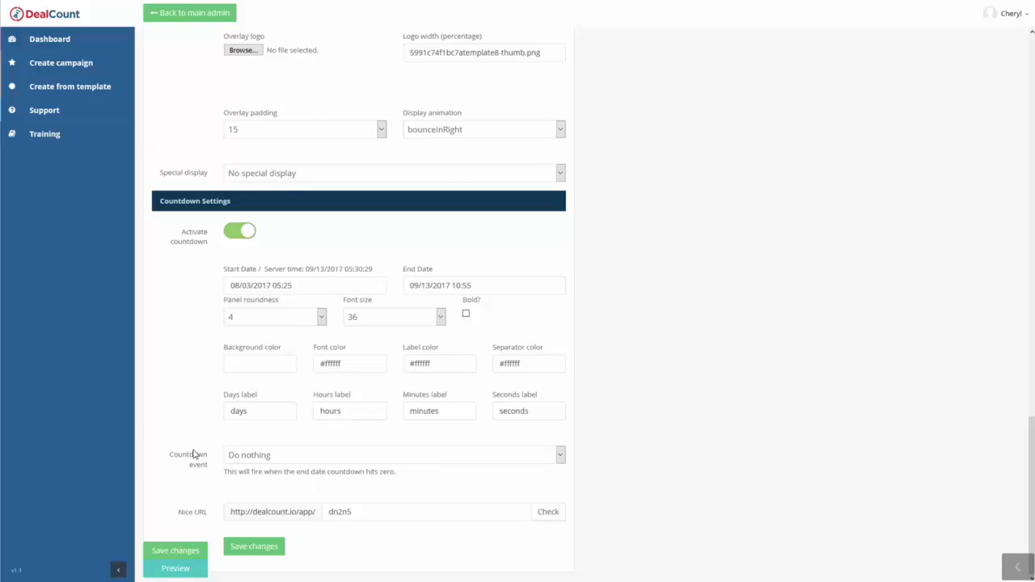
{"action": "left_click", "coordinate": [248, 459]}
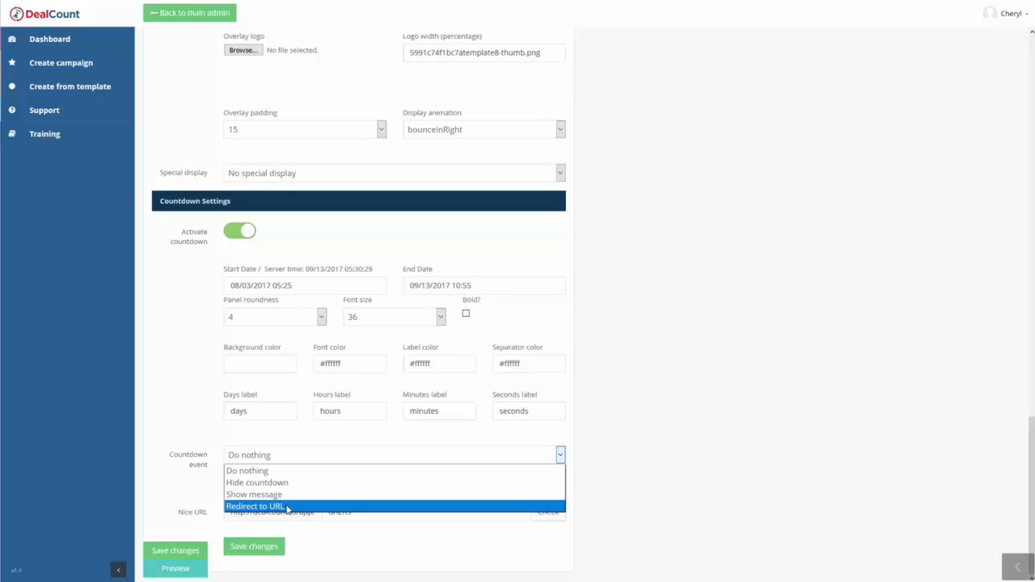
{"action": "left_click", "coordinate": [546, 451]}
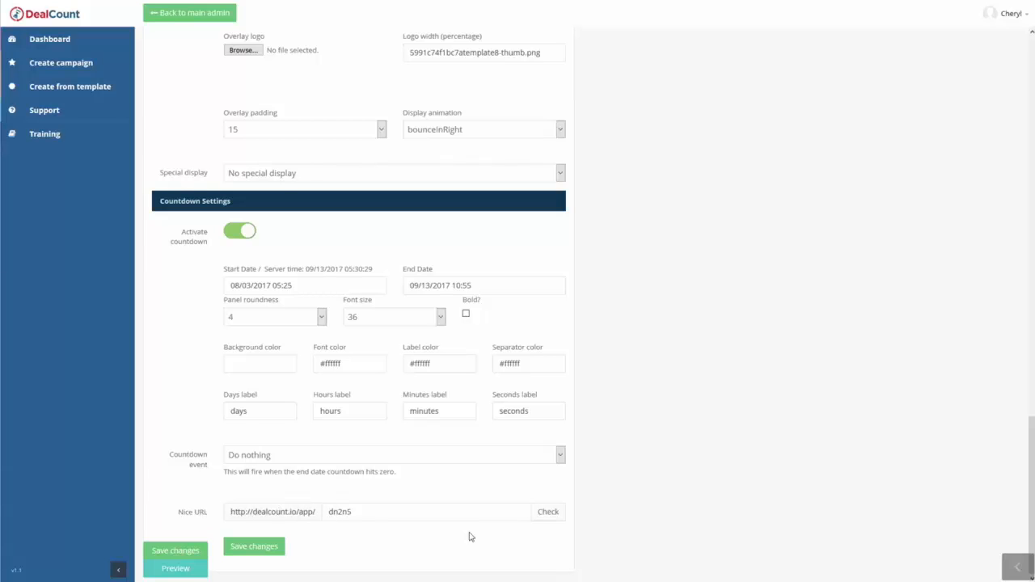
Copy the overlay content "100 bonuses available. Hurry, only ##LEFT## left!" into the custom speech text.
{"action": "scroll", "coordinate": [568, 443], "scroll_direction": "up", "scroll_amount": 20}
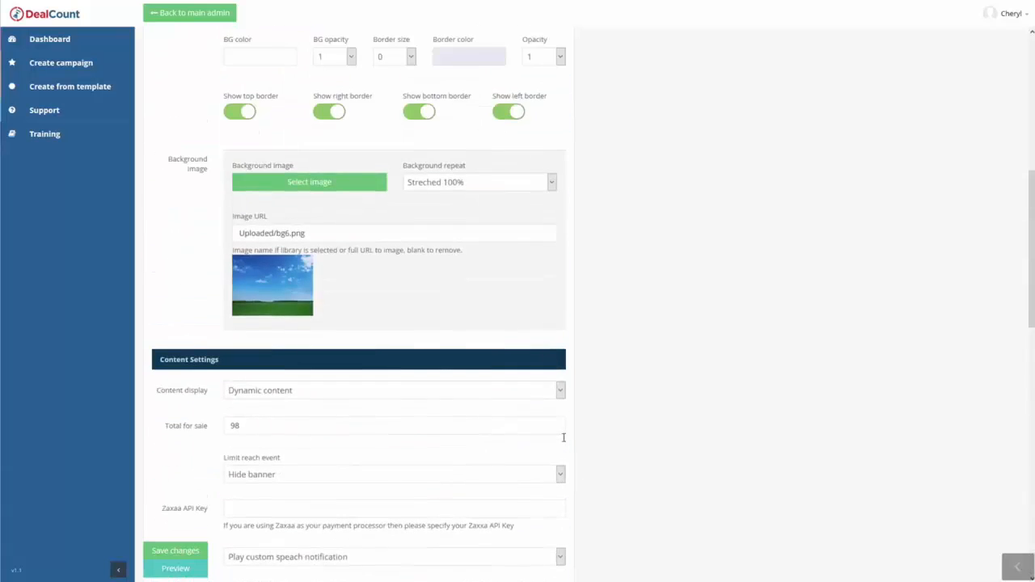
{"action": "scroll", "coordinate": [620, 384], "scroll_direction": "down", "scroll_amount": 13}
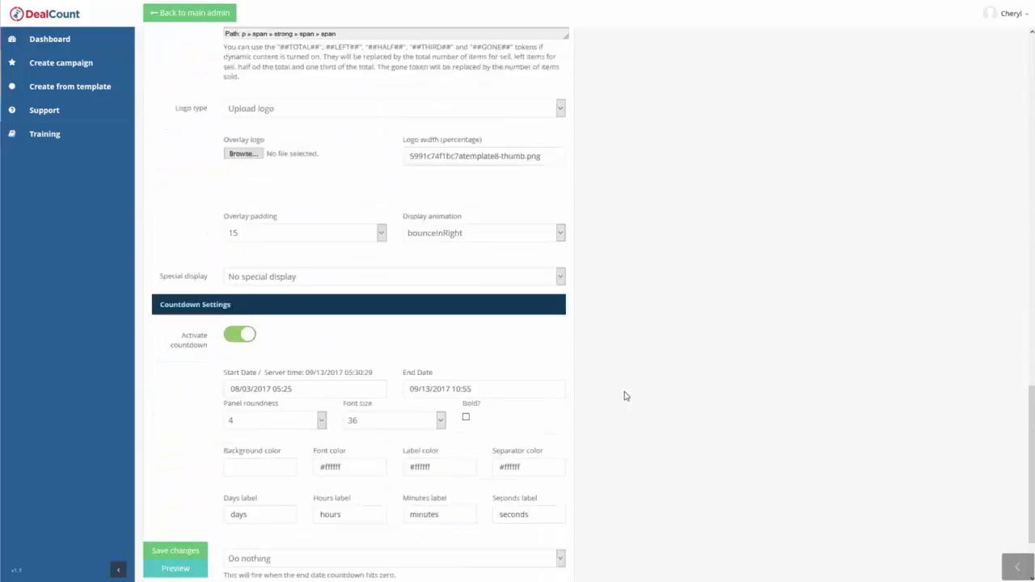
{"action": "scroll", "coordinate": [633, 425], "scroll_direction": "up", "scroll_amount": 4}
{"action": "scroll", "coordinate": [636, 419], "scroll_direction": "down", "scroll_amount": 3}
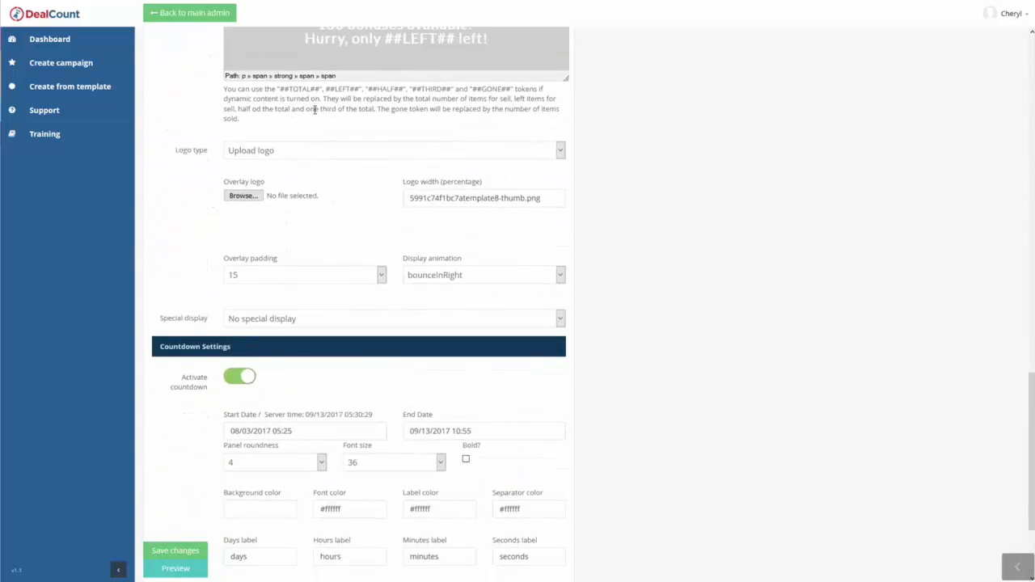
{"action": "scroll", "coordinate": [327, 117], "scroll_direction": "up", "scroll_amount": 2}
{"action": "left_click_drag", "start_coordinate": [461, 127], "coordinate": [495, 137]}
{"action": "key", "text": "ctrl+c"}
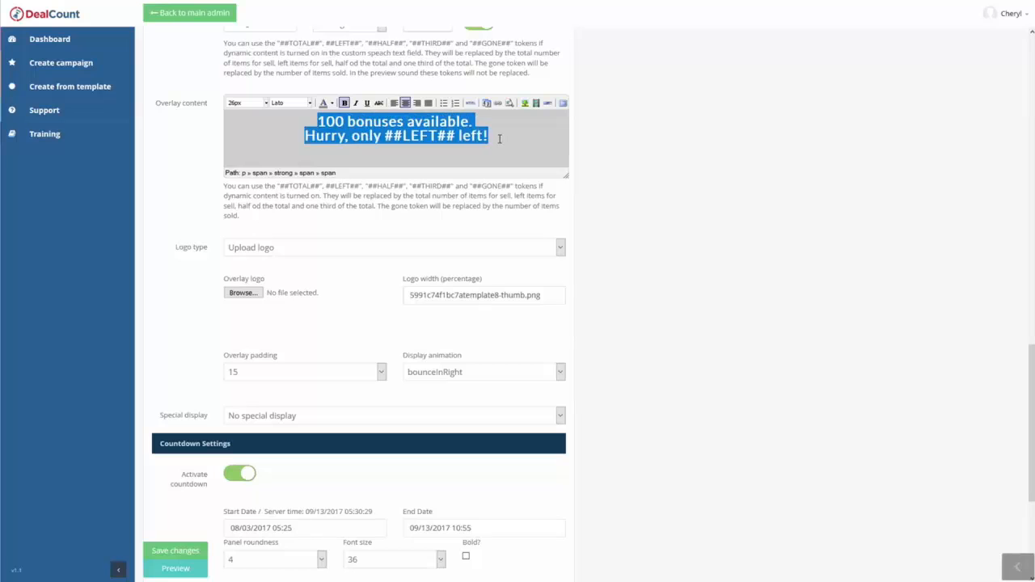
{"action": "scroll", "coordinate": [227, 84], "scroll_direction": "up", "scroll_amount": 2}
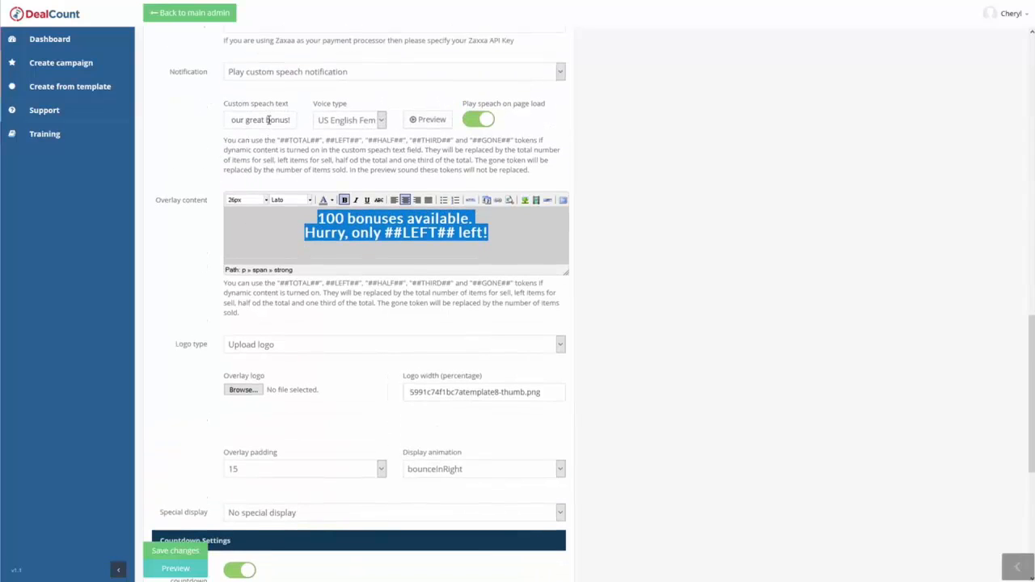
{"action": "left_click", "coordinate": [268, 119]}
{"action": "key", "text": "ctrl+v"}
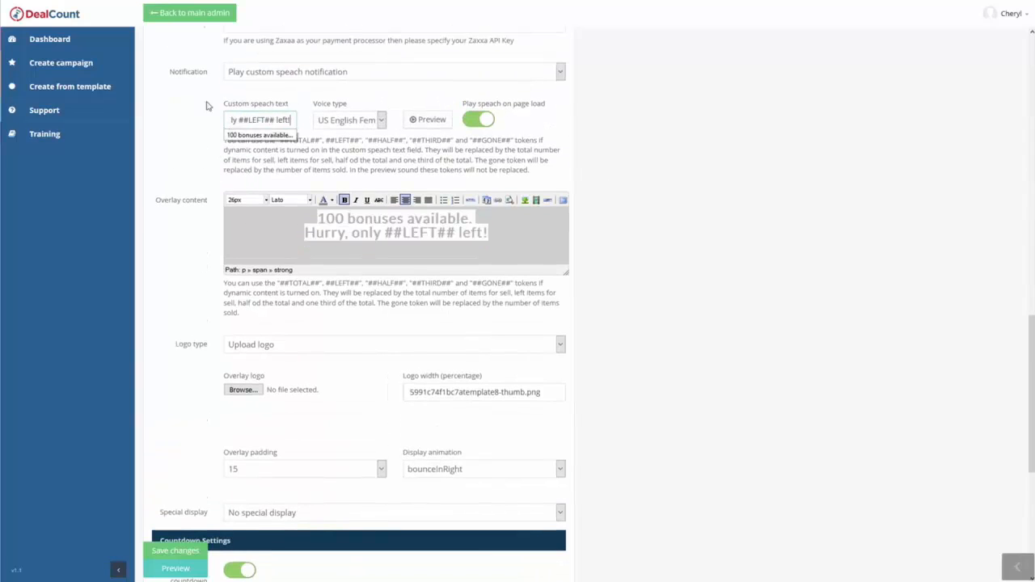
Check the ##TOTAL## token in the speech help text and the number 100 that starts the custom speech text.
{"action": "scroll", "coordinate": [323, 186], "scroll_direction": "up", "scroll_amount": 1}
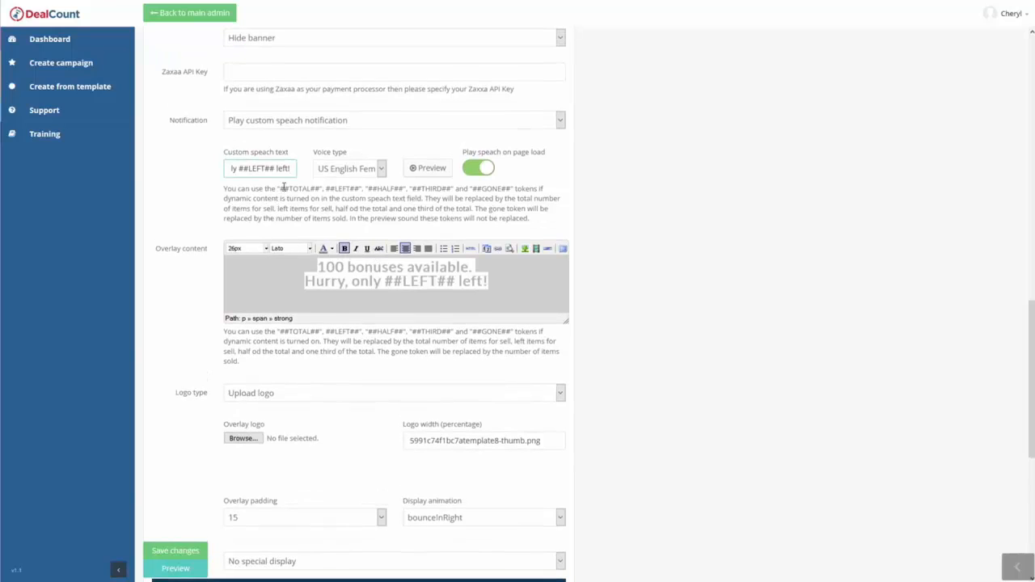
{"action": "left_click_drag", "start_coordinate": [280, 188], "coordinate": [321, 189]}
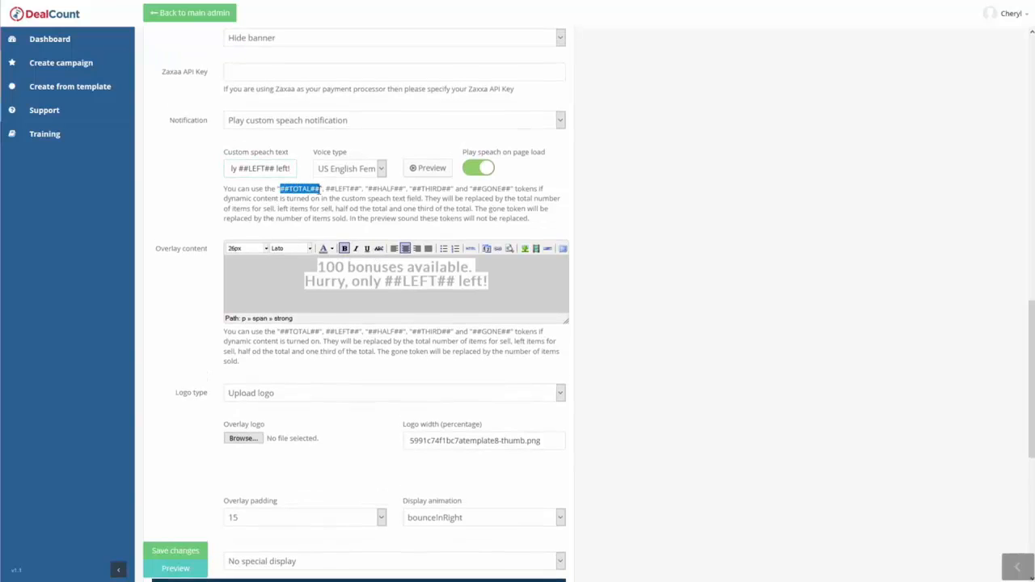
{"action": "left_click", "coordinate": [259, 168]}
{"action": "left_click_drag", "start_coordinate": [263, 169], "coordinate": [136, 167]}
{"action": "left_click", "coordinate": [244, 168]}
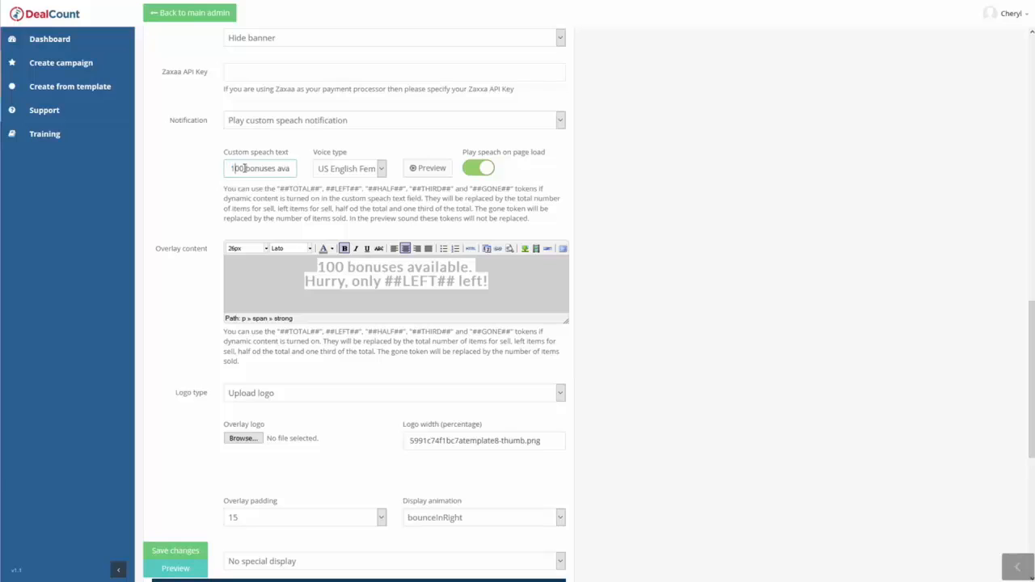
{"action": "left_click_drag", "start_coordinate": [242, 168], "coordinate": [205, 161]}
{"action": "left_click", "coordinate": [191, 203]}
Save the campaign changes, open its preview page, and play the speech notification there.
{"action": "left_click", "coordinate": [179, 553]}
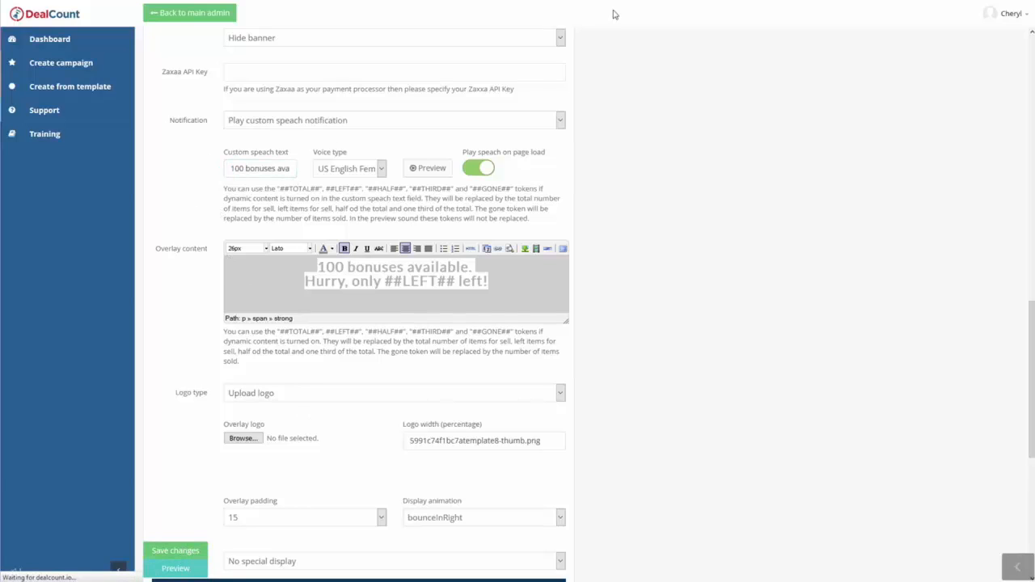
{"action": "left_click", "coordinate": [176, 569]}
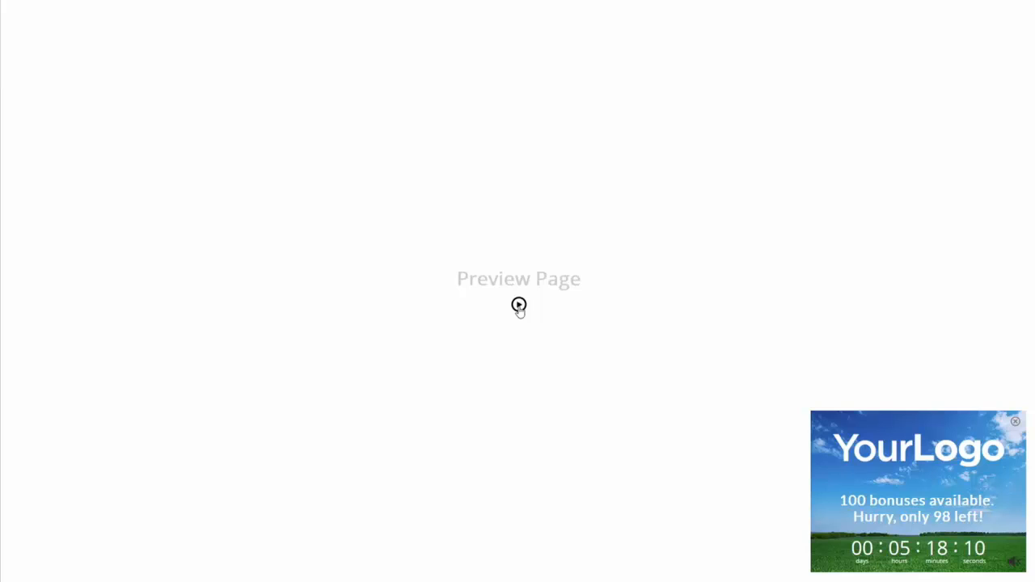
{"action": "left_click", "coordinate": [519, 305]}
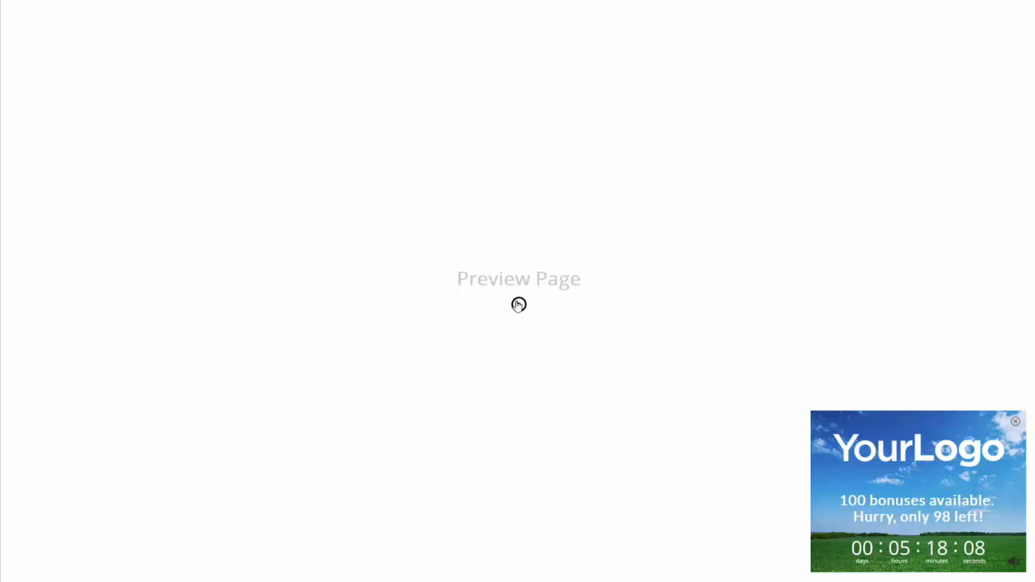
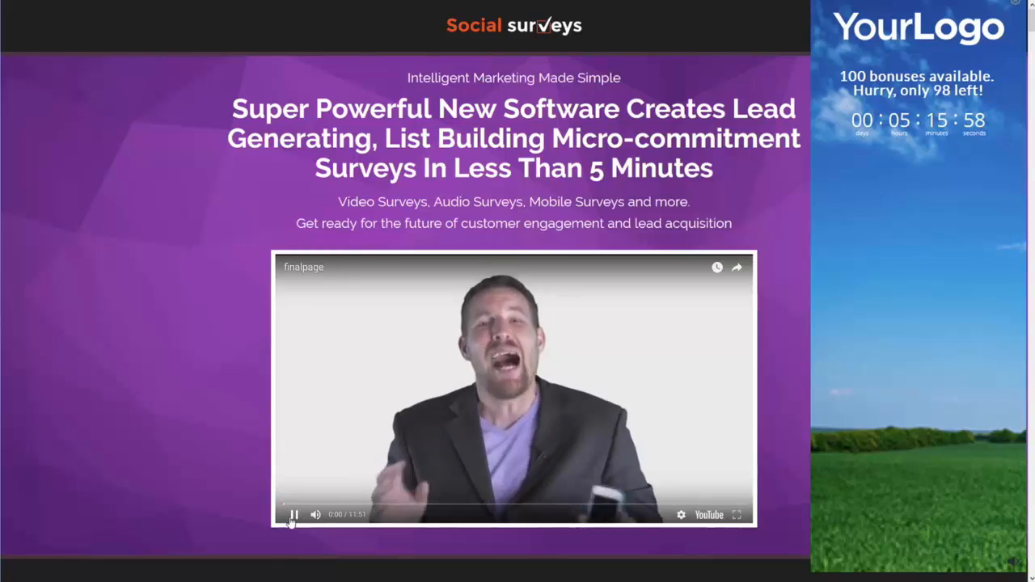
Pause the video on the preview page and look over how the overlay sits while the page scrolls.
{"action": "left_click", "coordinate": [294, 514]}
{"action": "scroll", "coordinate": [774, 155], "scroll_direction": "down", "scroll_amount": 15}
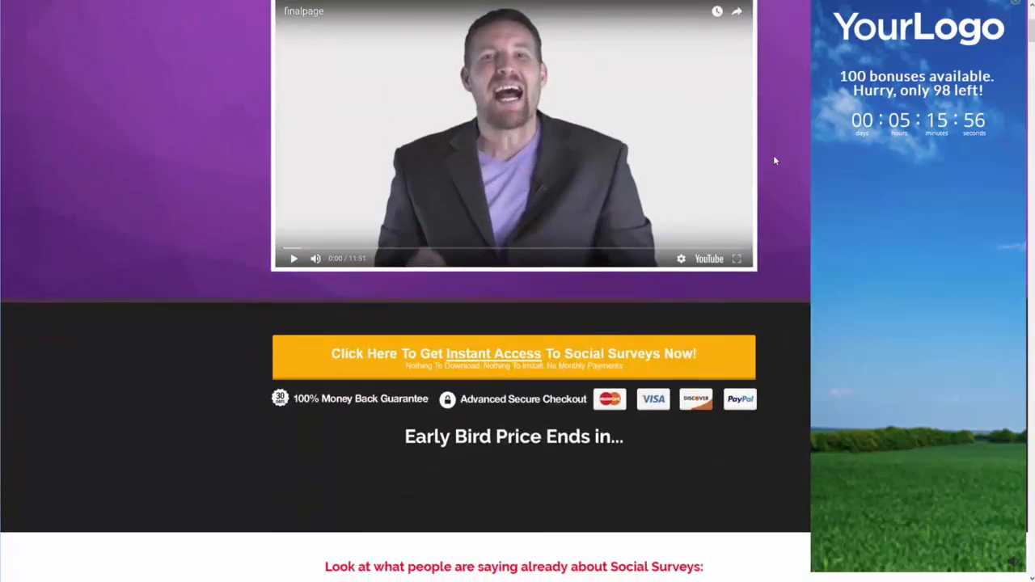
{"action": "scroll", "coordinate": [739, 234], "scroll_direction": "up", "scroll_amount": 12}
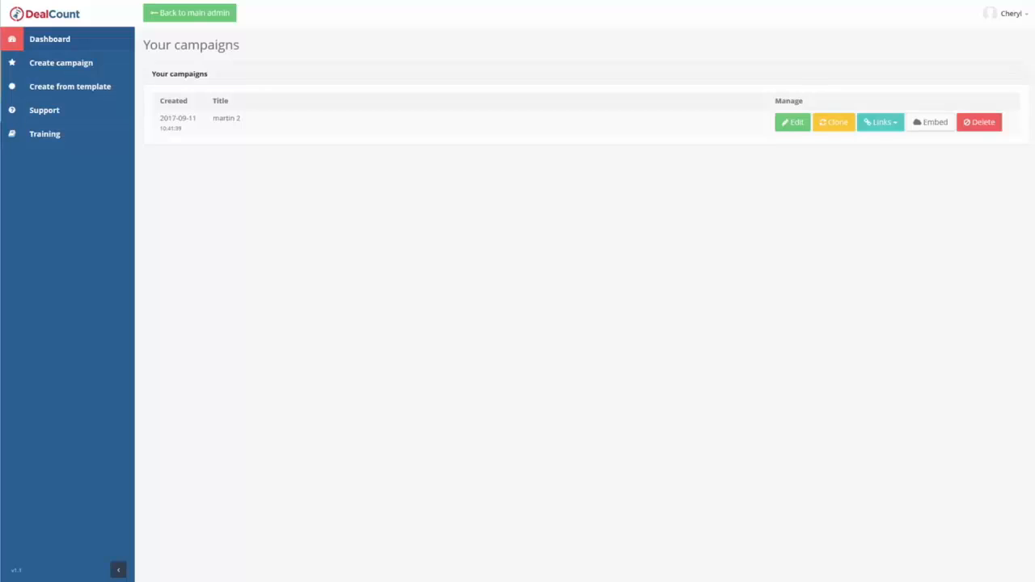
Open the campaign for editing, set the overlay position to the bottom-left corner, save it and reload the preview page.
{"action": "left_click", "coordinate": [792, 123]}
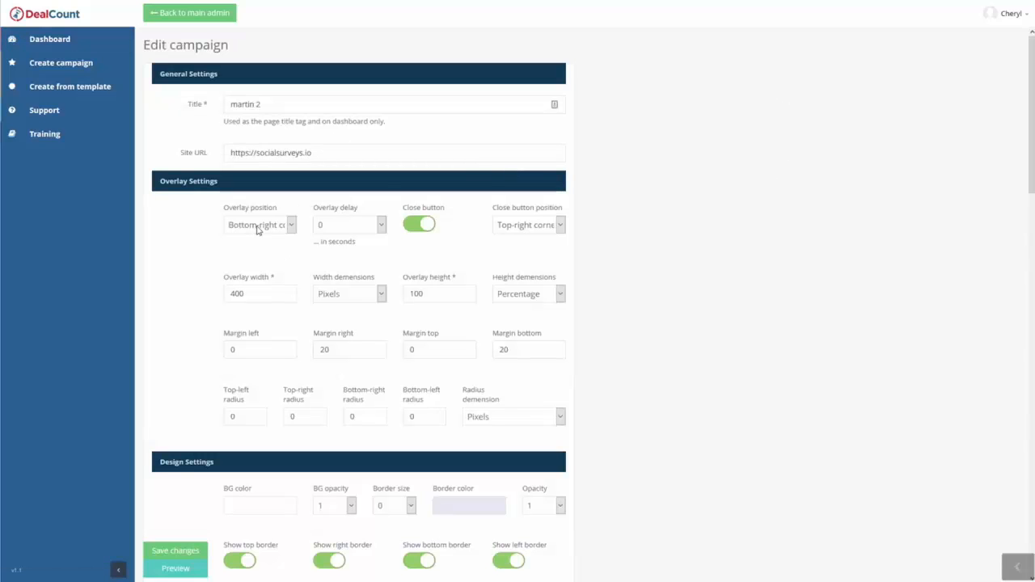
{"action": "left_click", "coordinate": [257, 229]}
{"action": "left_click", "coordinate": [261, 275]}
{"action": "left_click", "coordinate": [198, 545]}
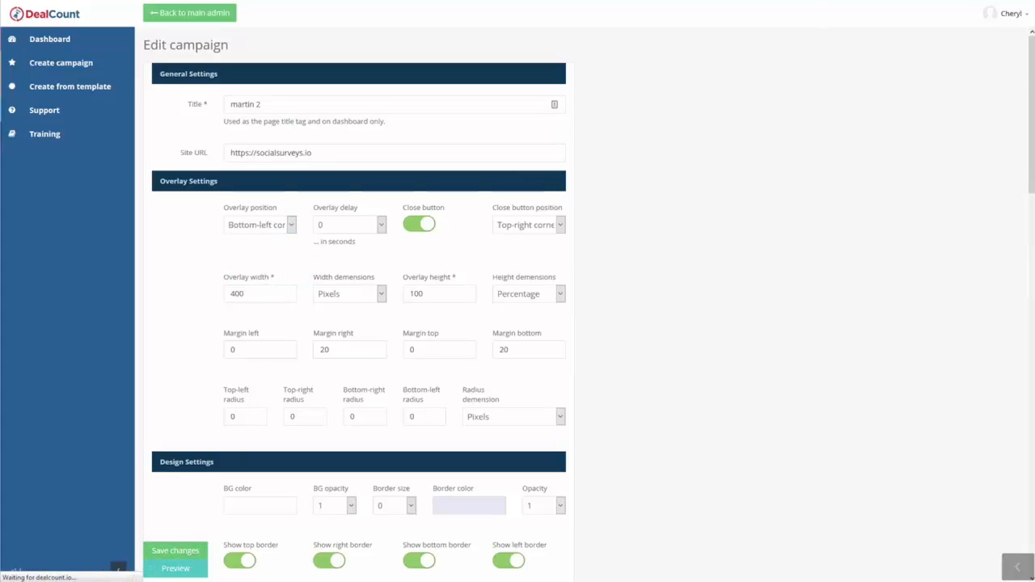
{"action": "key", "text": "ctrl+Tab"}
{"action": "key", "text": "F5"}
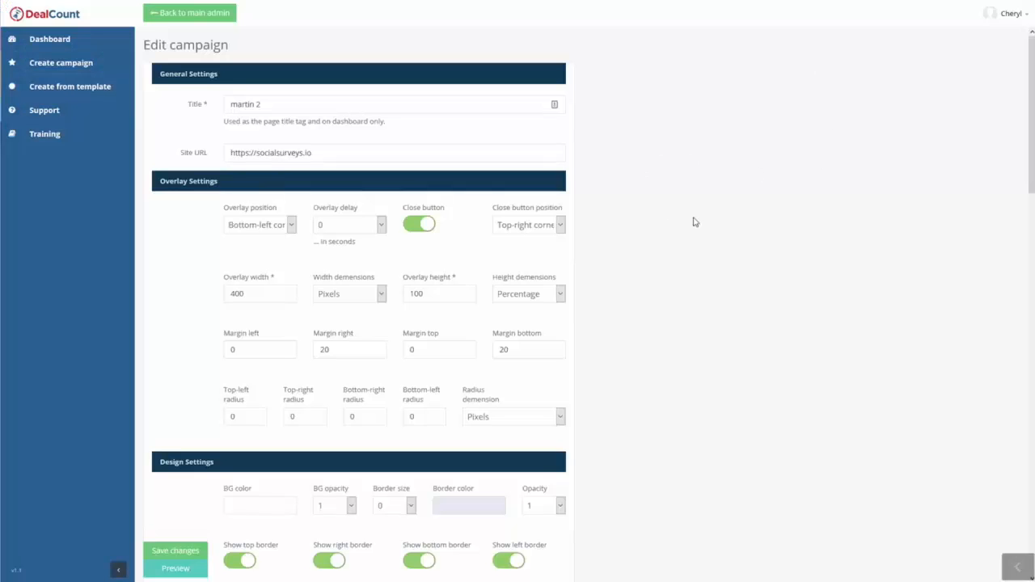
Set the display animation to fadeInDown, save the campaign and check the overlay on the preview page.
{"action": "scroll", "coordinate": [696, 235], "scroll_direction": "down", "scroll_amount": 7}
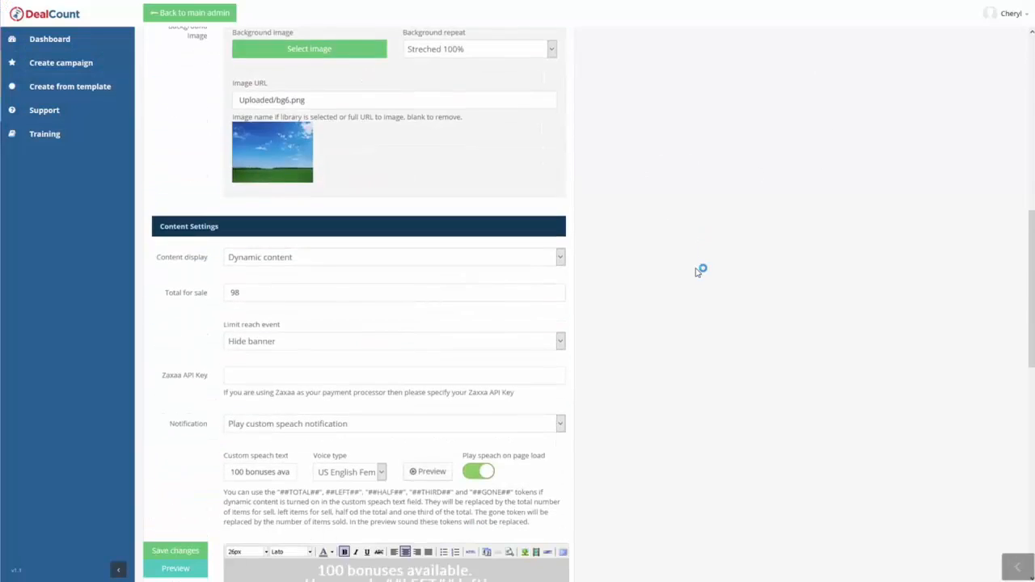
{"action": "scroll", "coordinate": [701, 270], "scroll_direction": "down", "scroll_amount": 3}
{"action": "scroll", "coordinate": [719, 399], "scroll_direction": "down", "scroll_amount": 2}
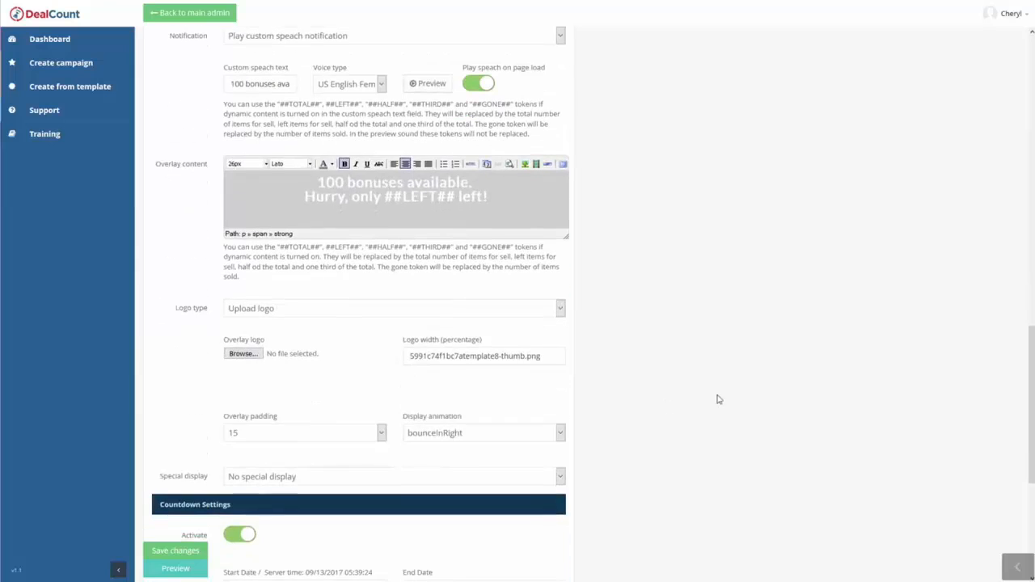
{"action": "scroll", "coordinate": [718, 400], "scroll_direction": "down", "scroll_amount": 3}
{"action": "left_click", "coordinate": [558, 191]}
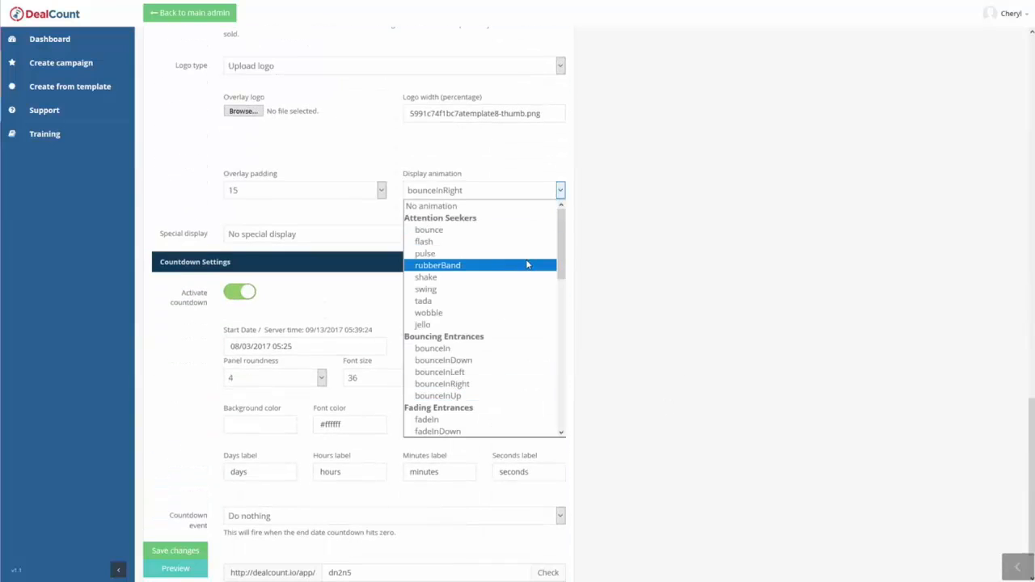
{"action": "scroll", "coordinate": [527, 266], "scroll_direction": "down", "scroll_amount": 5}
{"action": "scroll", "coordinate": [520, 300], "scroll_direction": "up", "scroll_amount": 3}
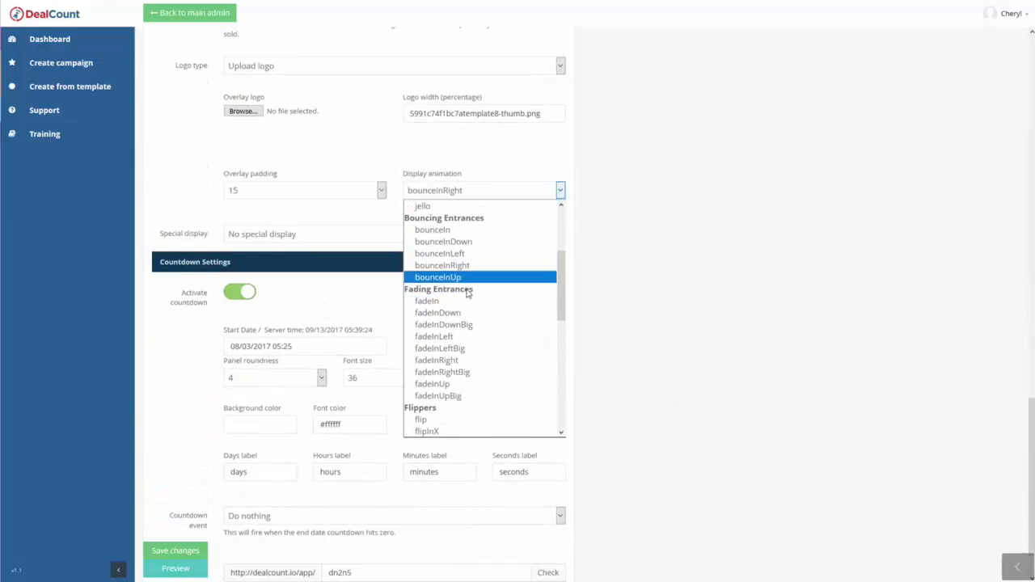
{"action": "left_click", "coordinate": [463, 317]}
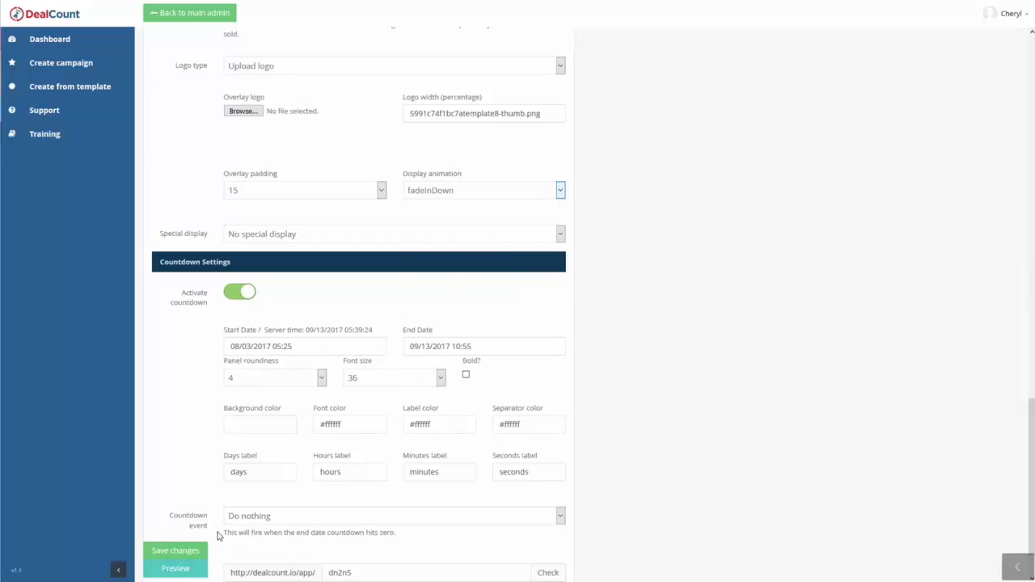
{"action": "left_click", "coordinate": [173, 551]}
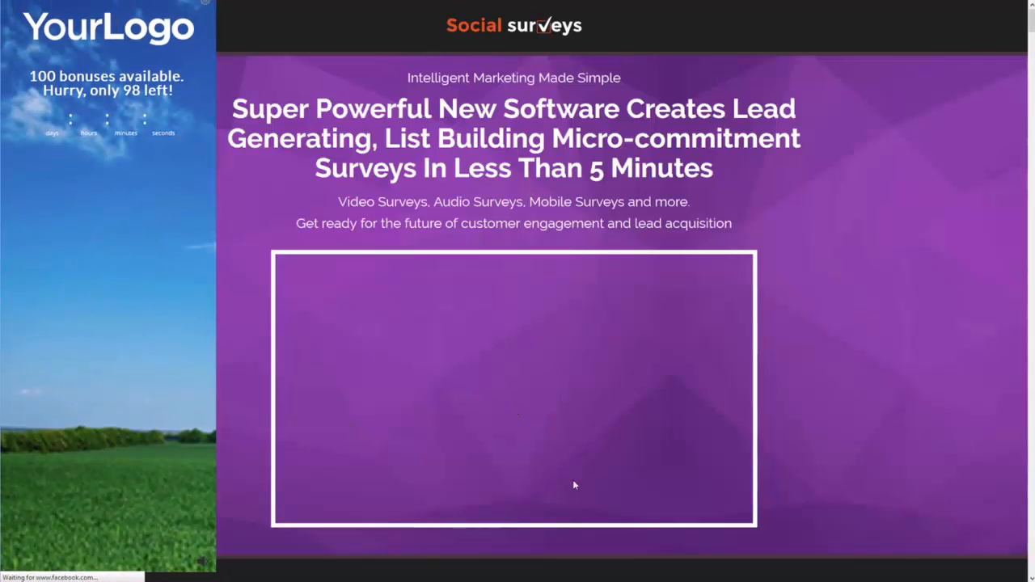
{"action": "left_click", "coordinate": [301, 519]}
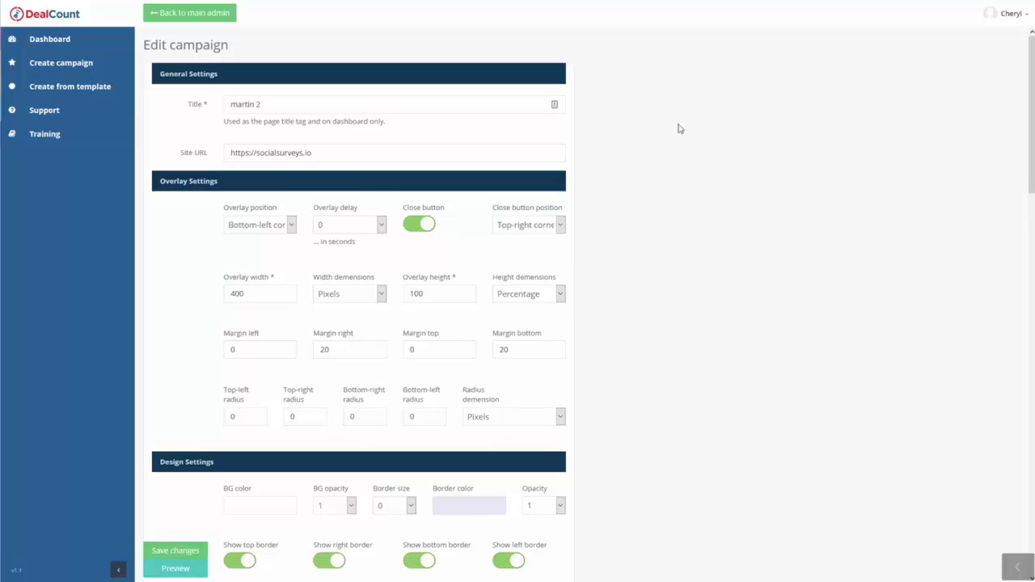
Look through the campaign's overlay, design, content and countdown settings.
{"action": "scroll", "coordinate": [649, 426], "scroll_direction": "down", "scroll_amount": 10}
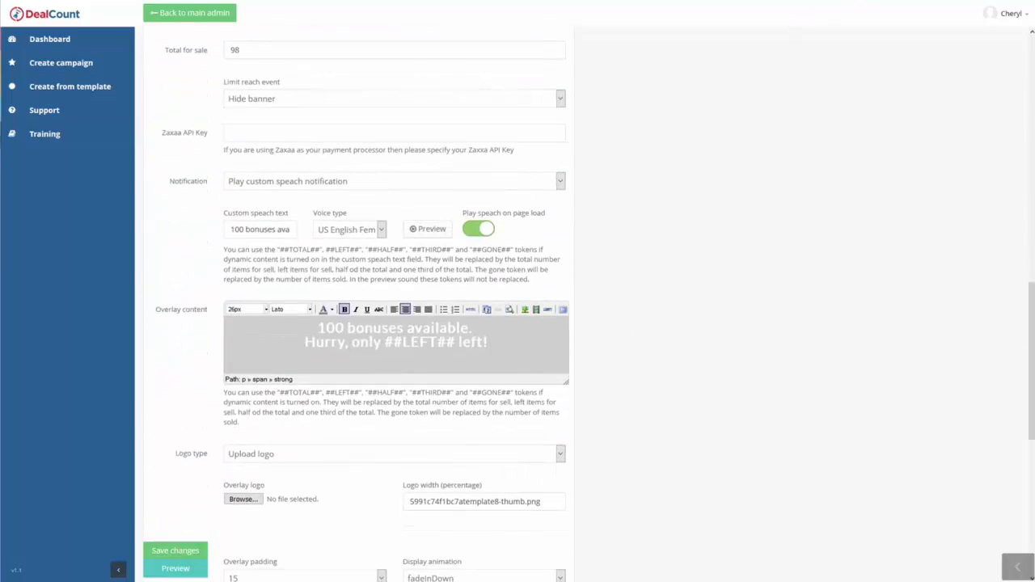
{"action": "scroll", "coordinate": [748, 198], "scroll_direction": "down", "scroll_amount": 5}
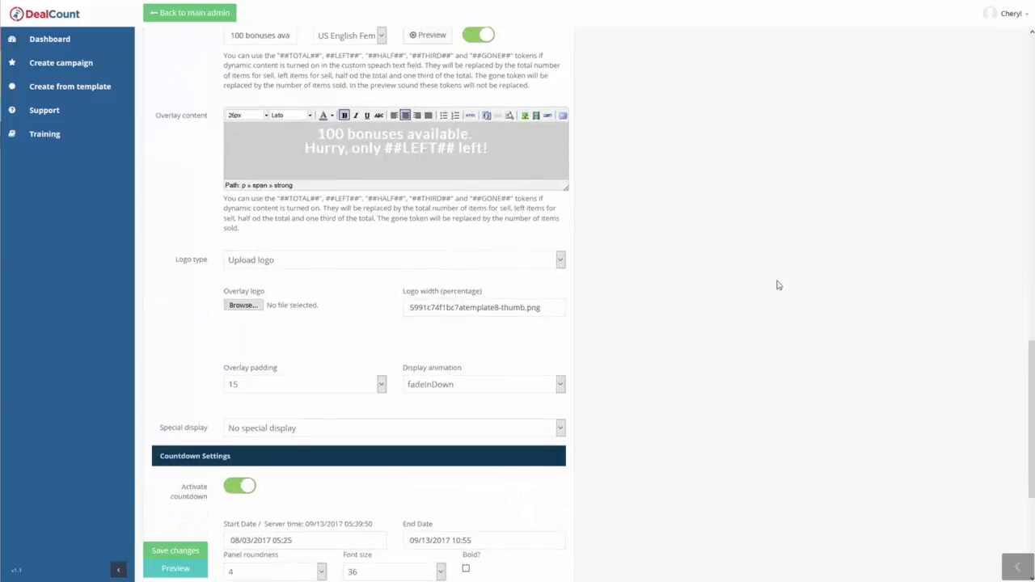
{"action": "scroll", "coordinate": [766, 364], "scroll_direction": "up", "scroll_amount": 15}
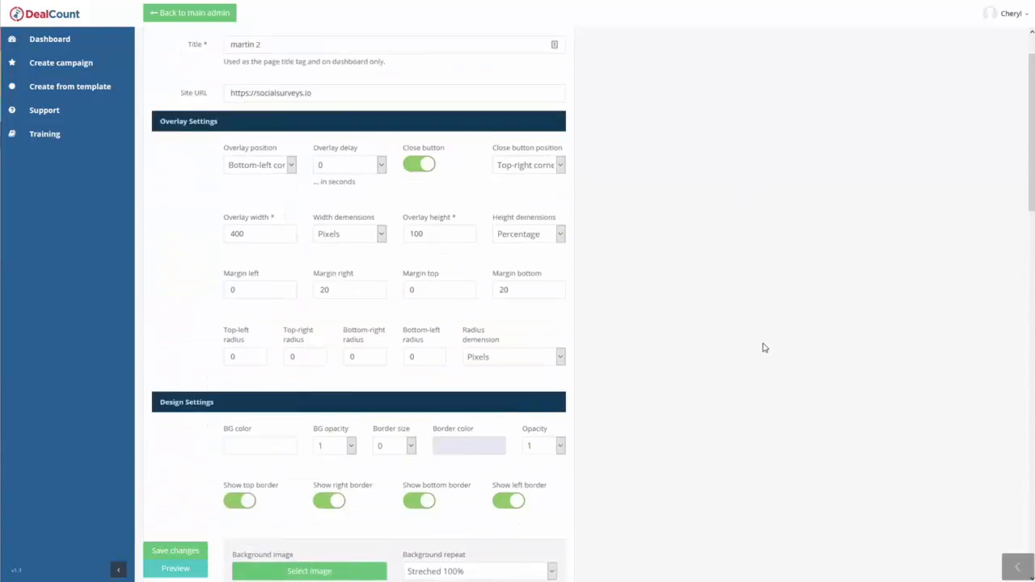
{"action": "scroll", "coordinate": [764, 347], "scroll_direction": "up", "scroll_amount": 2}
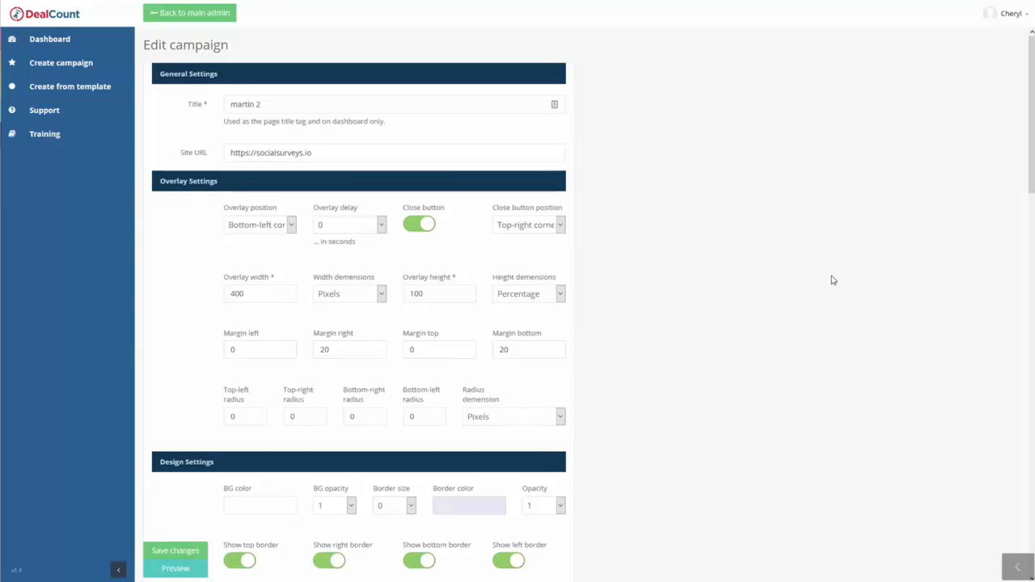
{"action": "scroll", "coordinate": [192, 260], "scroll_direction": "down", "scroll_amount": 1}
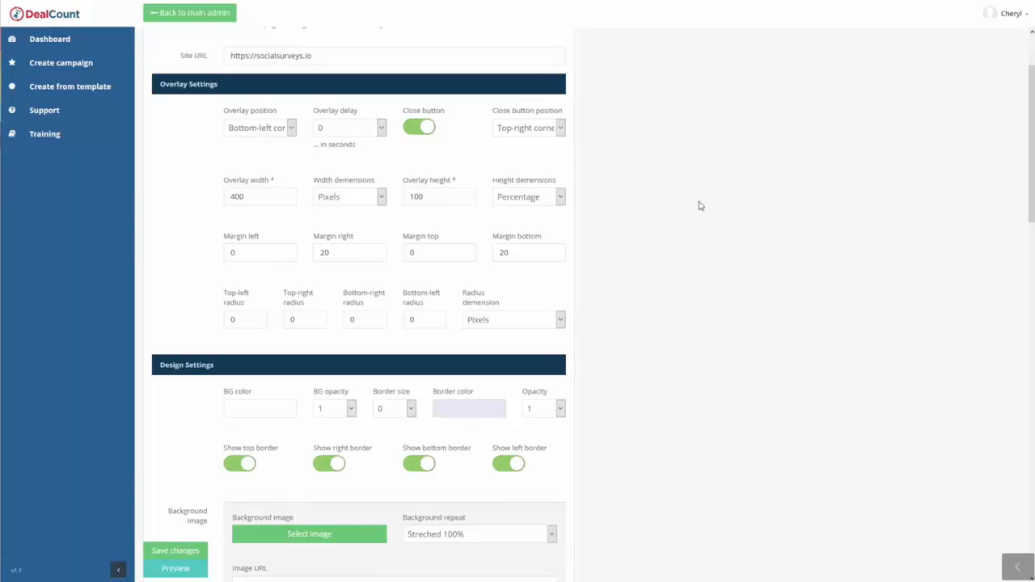
{"action": "scroll", "coordinate": [701, 206], "scroll_direction": "up", "scroll_amount": 1}
{"action": "scroll", "coordinate": [206, 356], "scroll_direction": "down", "scroll_amount": 2}
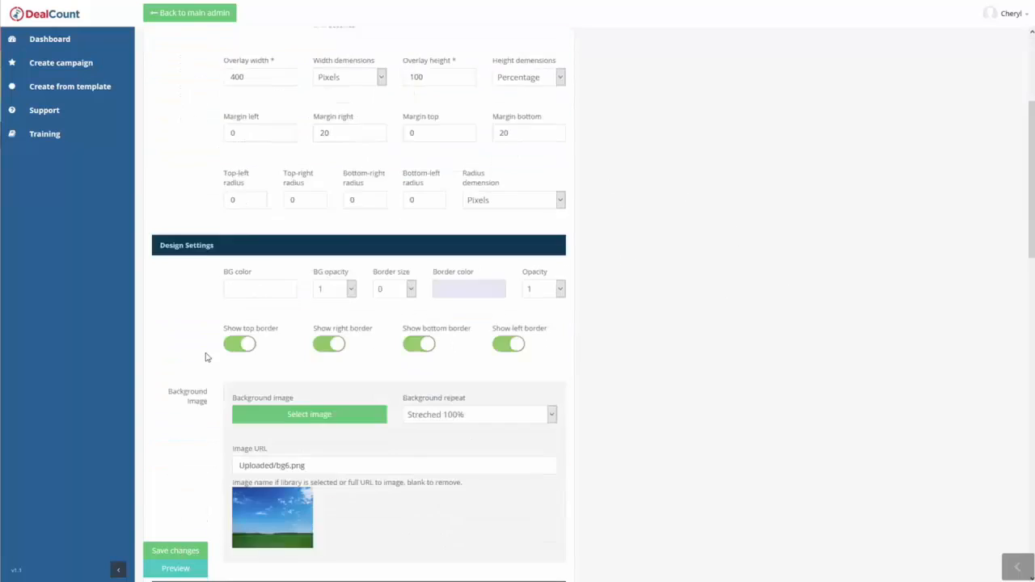
{"action": "scroll", "coordinate": [206, 356], "scroll_direction": "down", "scroll_amount": 3}
{"action": "scroll", "coordinate": [259, 182], "scroll_direction": "up", "scroll_amount": 3}
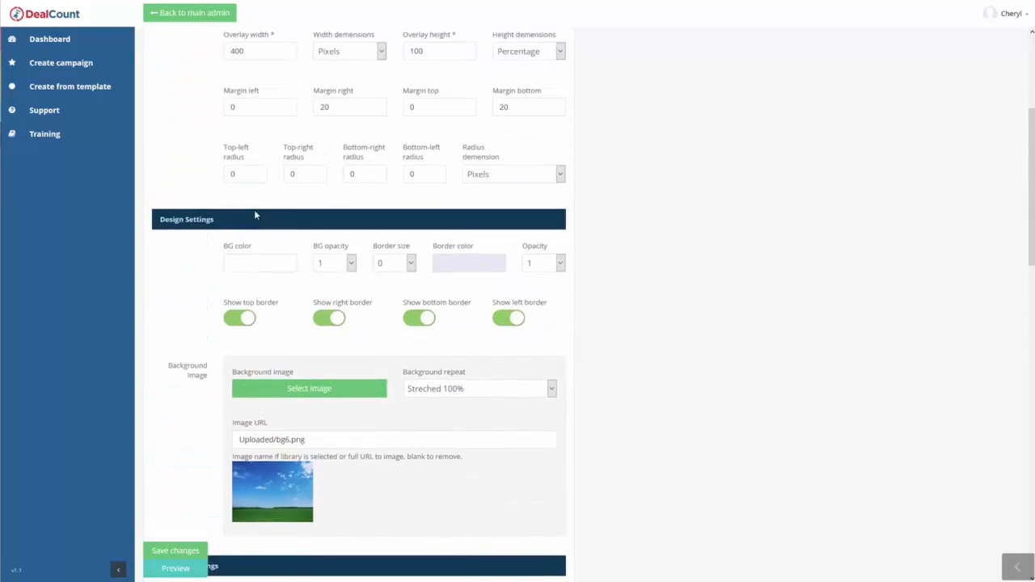
Set the overlay width to 100.
{"action": "double_click", "coordinate": [261, 53]}
{"action": "type", "text": "100"}
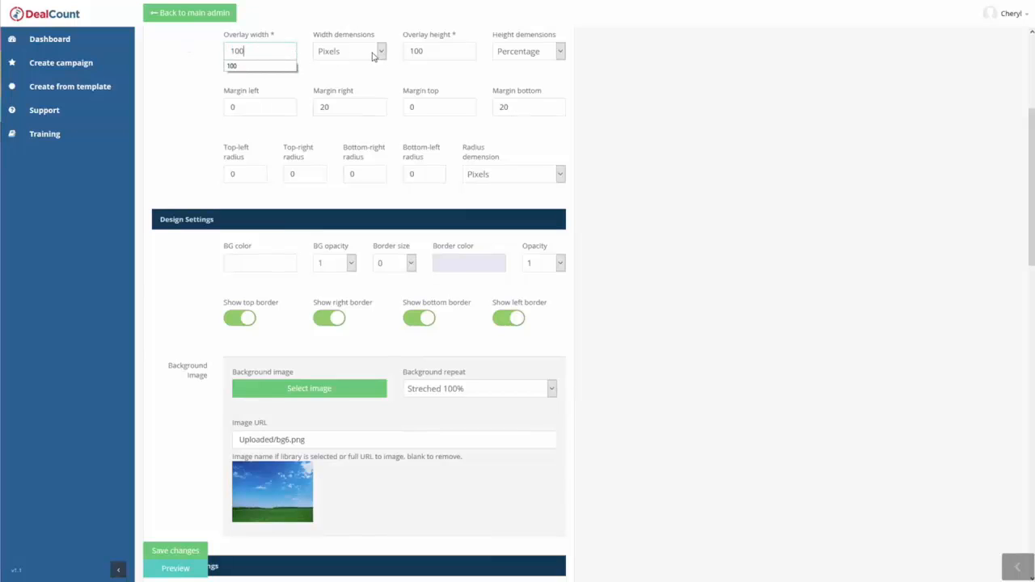
{"action": "left_click", "coordinate": [671, 132]}
{"action": "scroll", "coordinate": [394, 134], "scroll_direction": "up", "scroll_amount": 1}
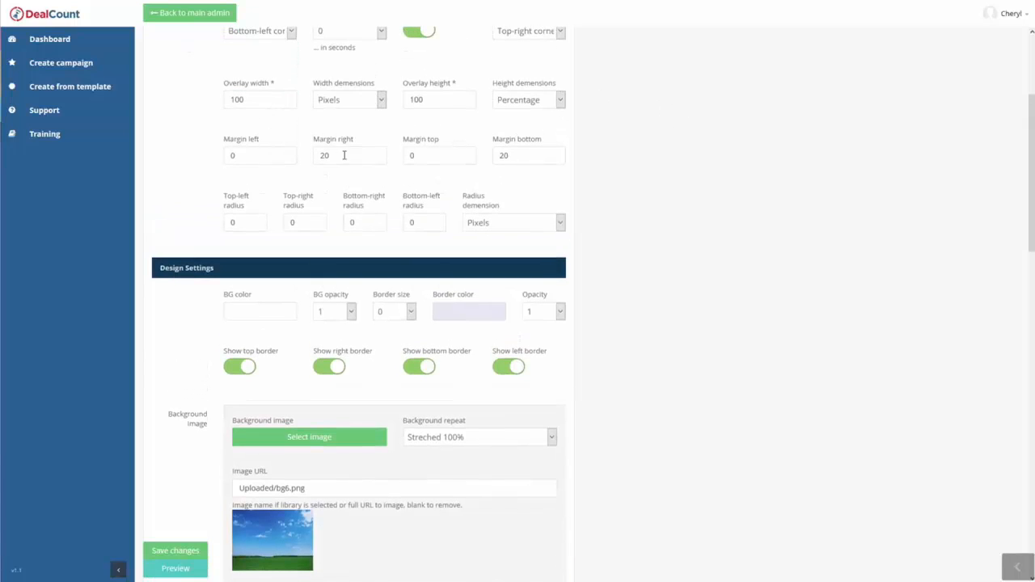
Set the overlay's right and bottom margins to 0.
{"action": "left_click", "coordinate": [343, 155]}
{"action": "double_click", "coordinate": [232, 156]}
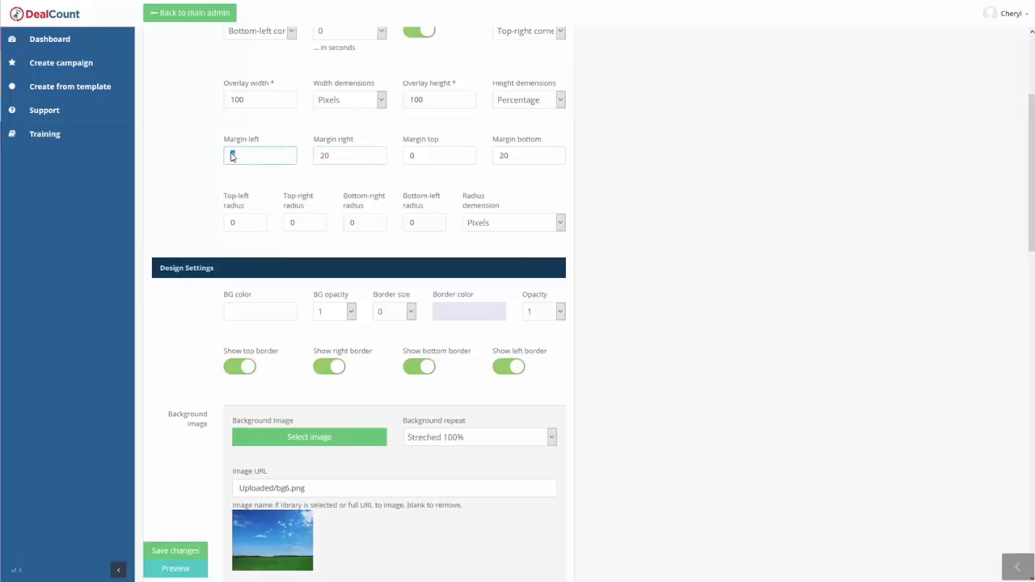
{"action": "double_click", "coordinate": [349, 157]}
{"action": "type", "text": "0"}
{"action": "left_click_drag", "start_coordinate": [520, 156], "coordinate": [491, 151]}
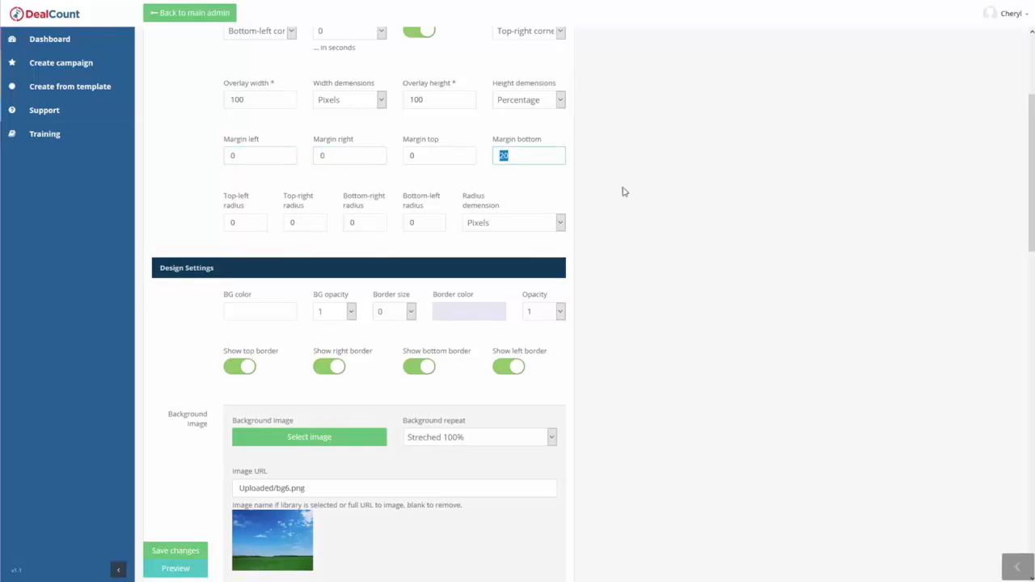
{"action": "type", "text": "0"}
{"action": "left_click", "coordinate": [682, 208]}
Set the special display option to "Display when the visitor tries to leave the page".
{"action": "scroll", "coordinate": [682, 254], "scroll_direction": "down", "scroll_amount": 2}
{"action": "scroll", "coordinate": [676, 275], "scroll_direction": "down", "scroll_amount": 3}
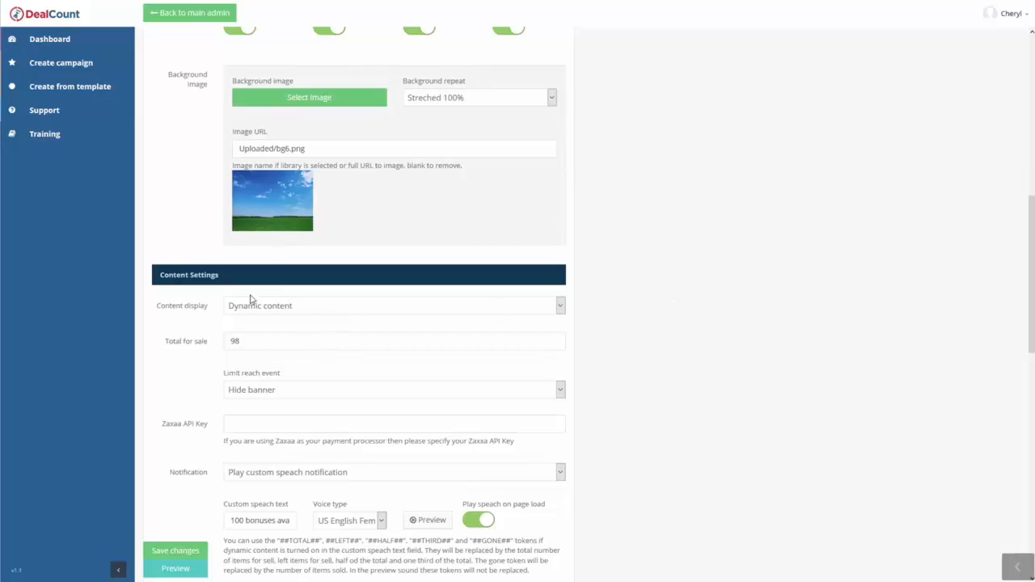
{"action": "scroll", "coordinate": [254, 300], "scroll_direction": "down", "scroll_amount": 3}
{"action": "scroll", "coordinate": [261, 381], "scroll_direction": "down", "scroll_amount": 2}
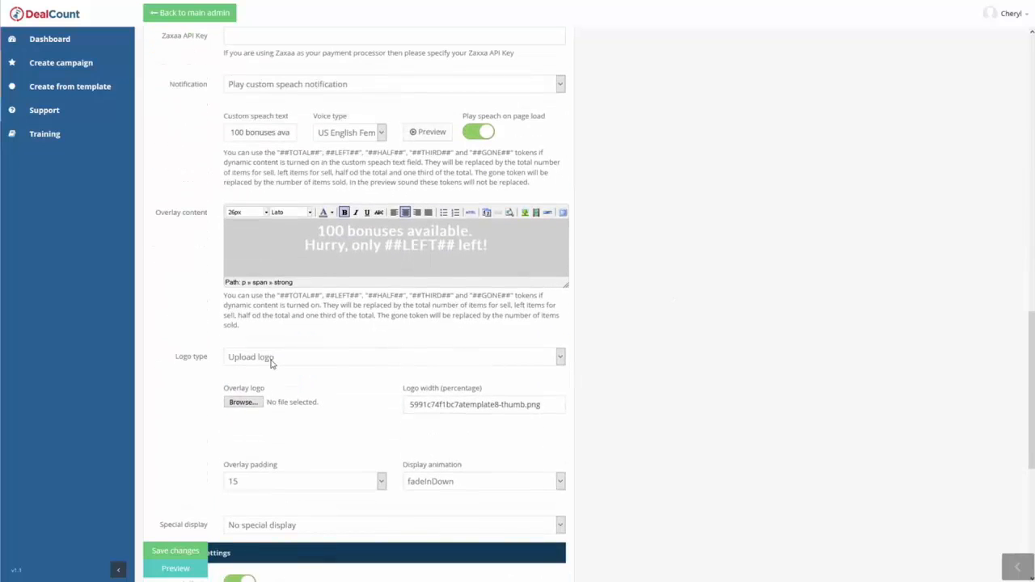
{"action": "scroll", "coordinate": [267, 358], "scroll_direction": "down", "scroll_amount": 3}
{"action": "left_click", "coordinate": [238, 286]}
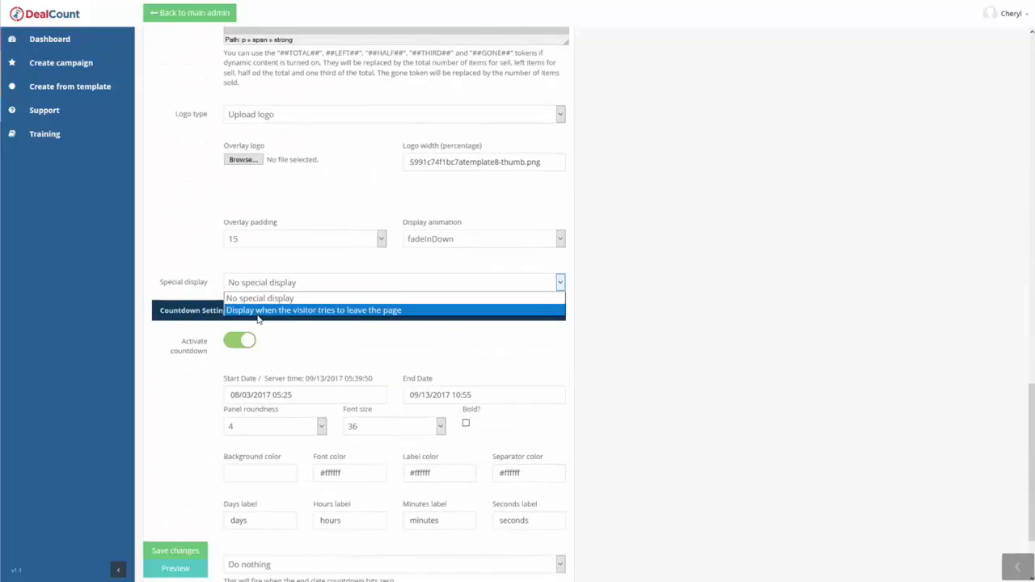
{"action": "left_click", "coordinate": [252, 311]}
{"action": "left_click", "coordinate": [763, 283]}
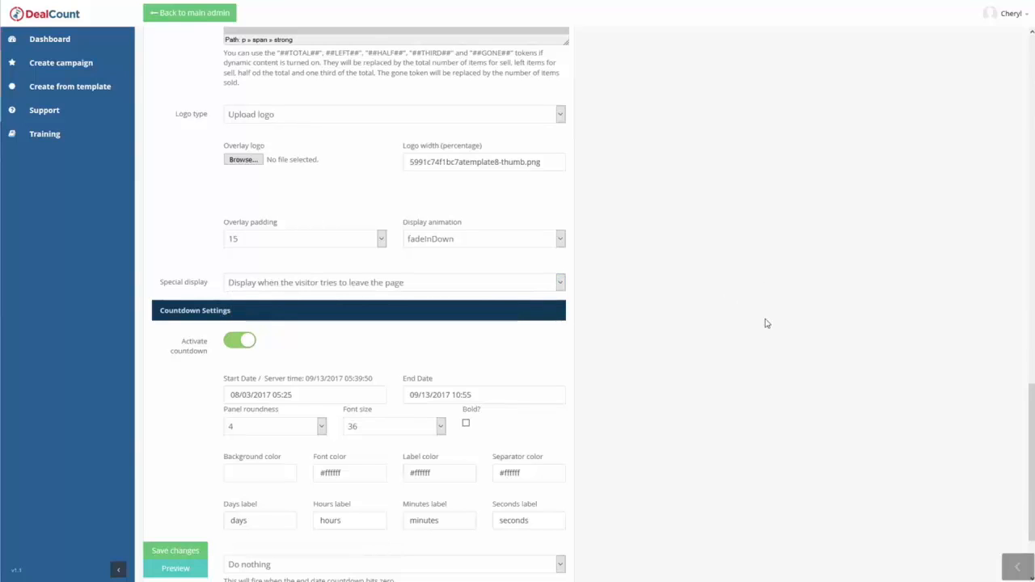
Replace the overlay's background image with the blurred traffic lights picture from the City image category.
{"action": "scroll", "coordinate": [713, 351], "scroll_direction": "down", "scroll_amount": 2}
{"action": "scroll", "coordinate": [709, 356], "scroll_direction": "up", "scroll_amount": 12}
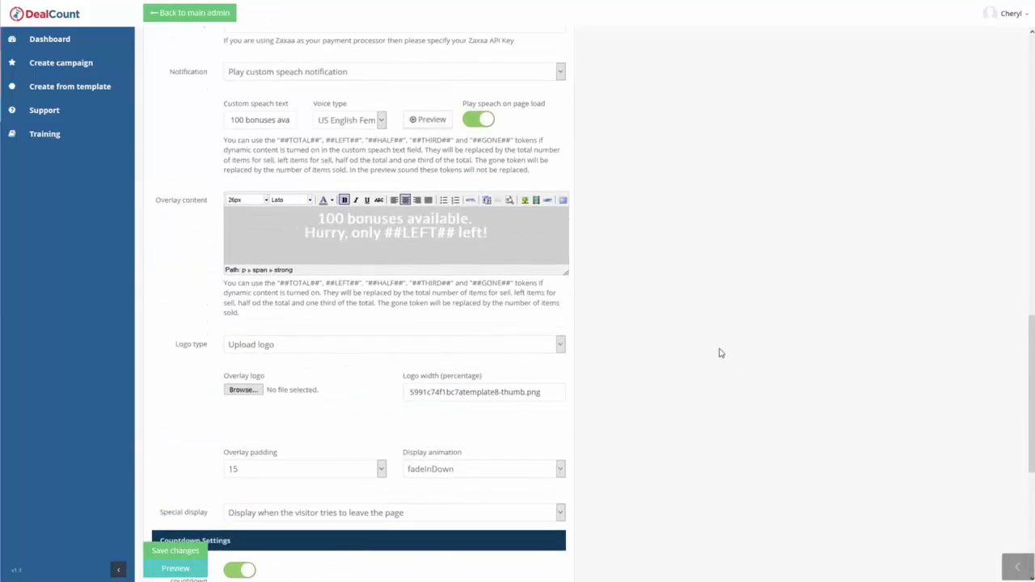
{"action": "scroll", "coordinate": [722, 256], "scroll_direction": "down", "scroll_amount": 4}
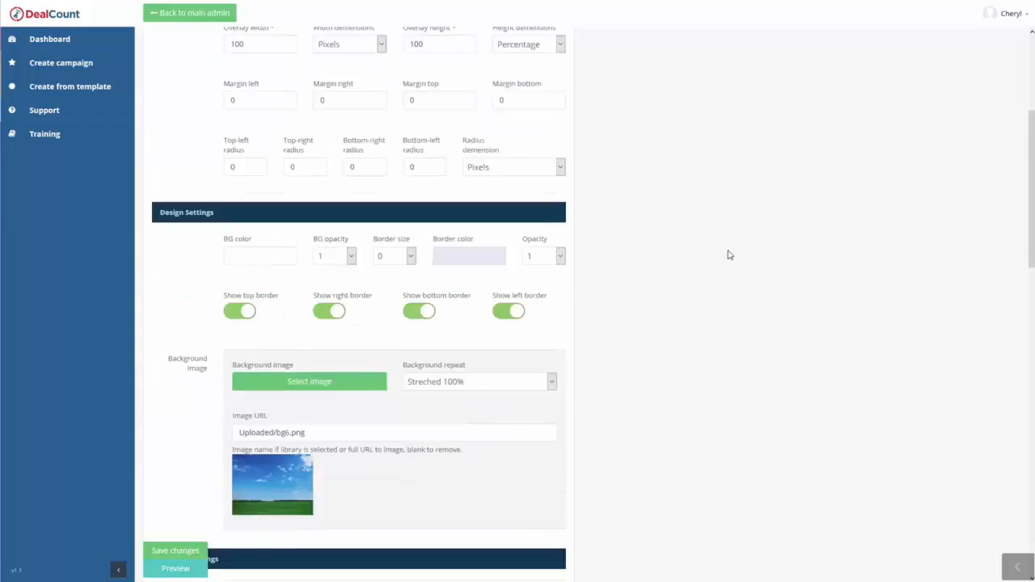
{"action": "left_click", "coordinate": [325, 278]}
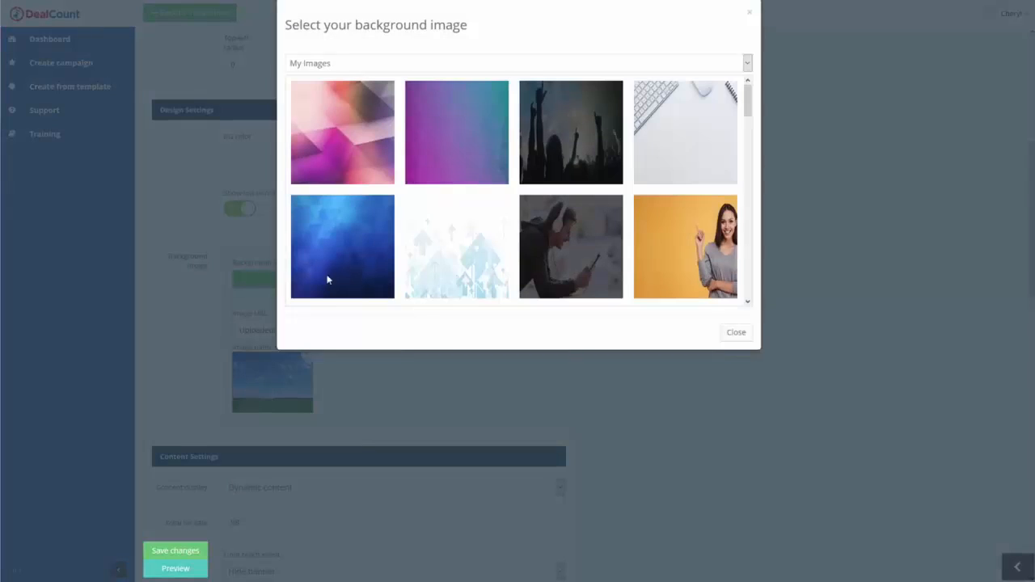
{"action": "left_click", "coordinate": [397, 81]}
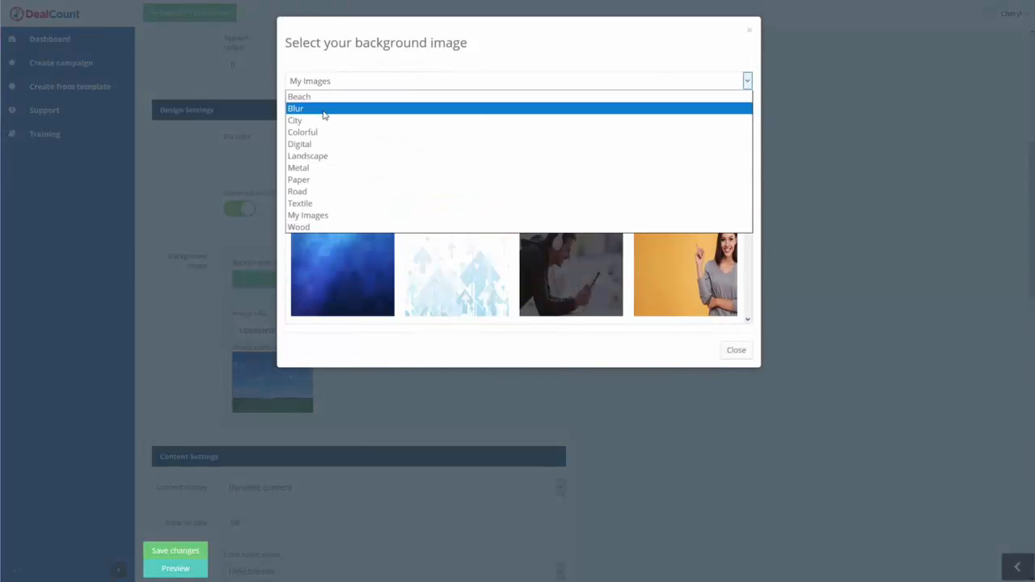
{"action": "left_click", "coordinate": [321, 120]}
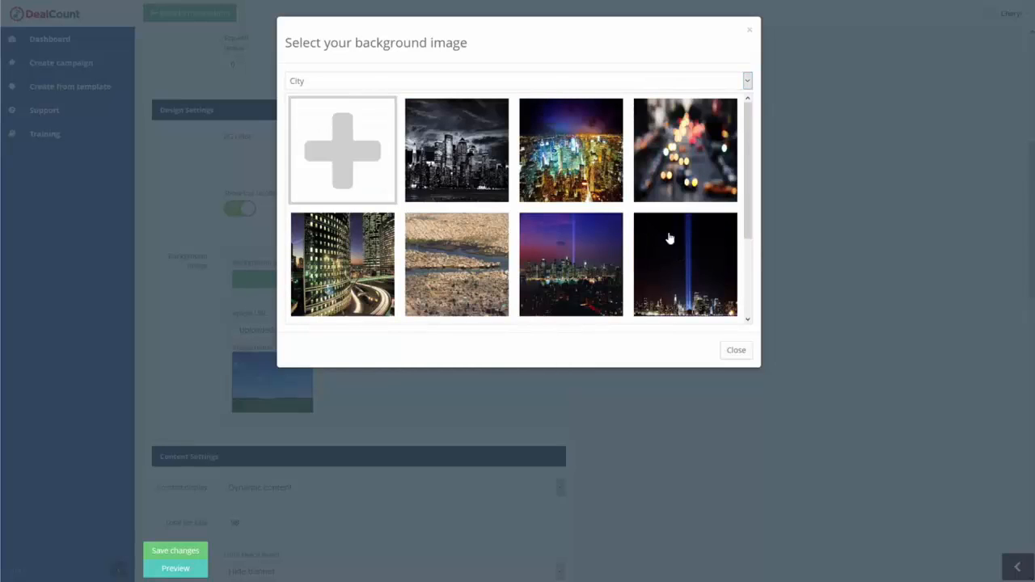
{"action": "left_click", "coordinate": [694, 156]}
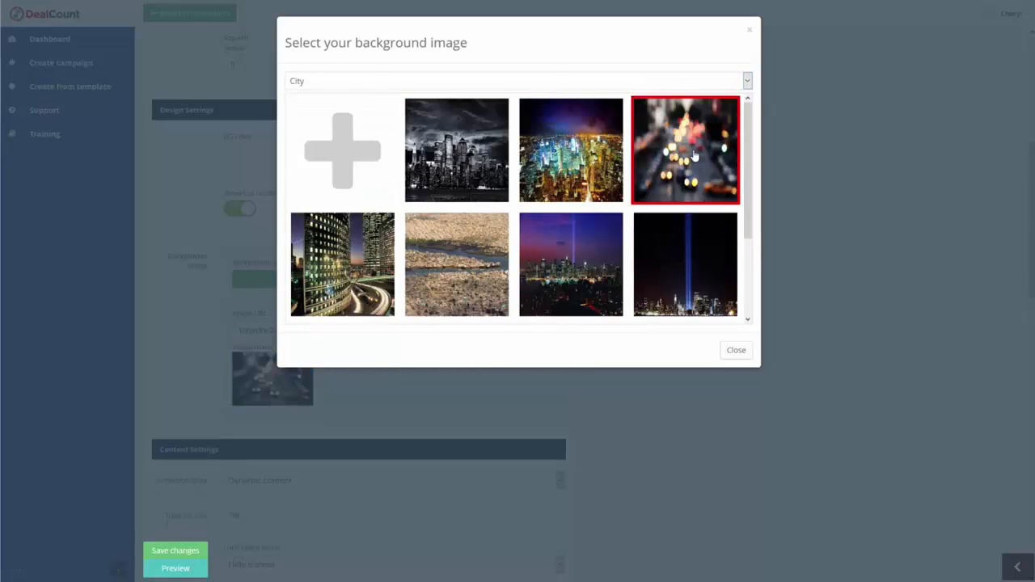
{"action": "left_click", "coordinate": [734, 350]}
Save the campaign and trigger its exit overlay on the preview page before returning to the campaign settings.
{"action": "left_click", "coordinate": [192, 550]}
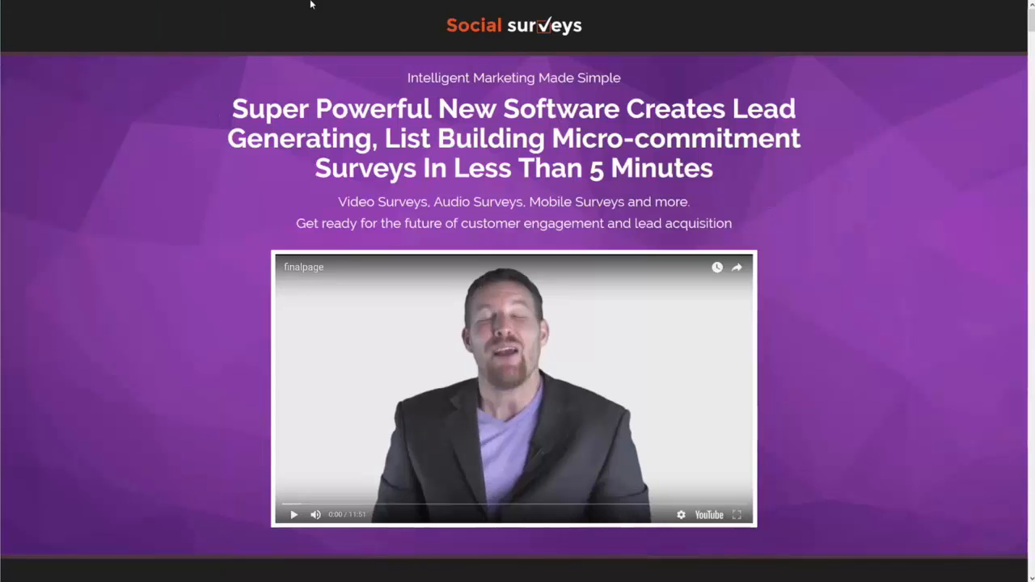
{"action": "mouse_move", "coordinate": [311, 1]}
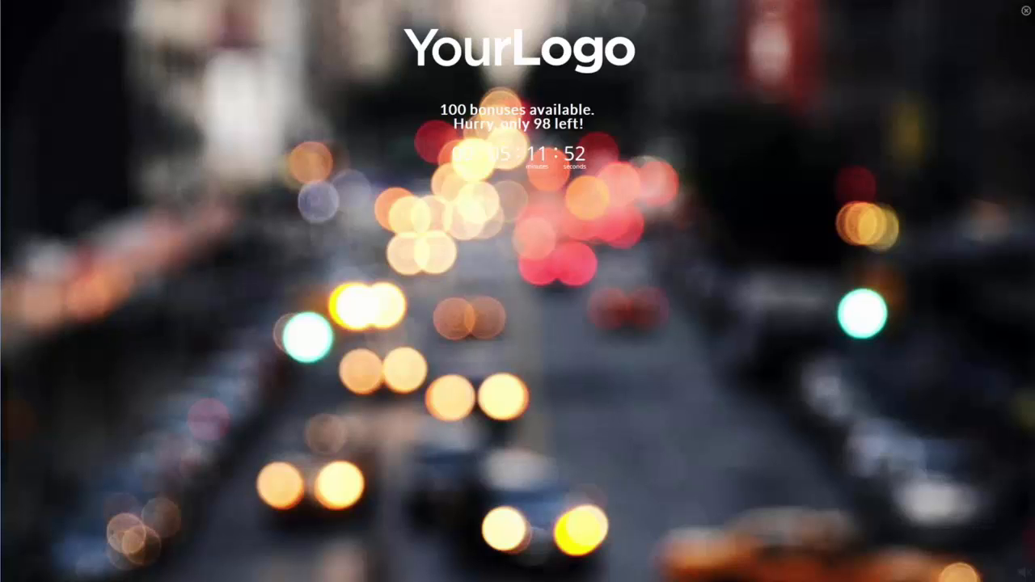
{"action": "left_click", "coordinate": [806, 2]}
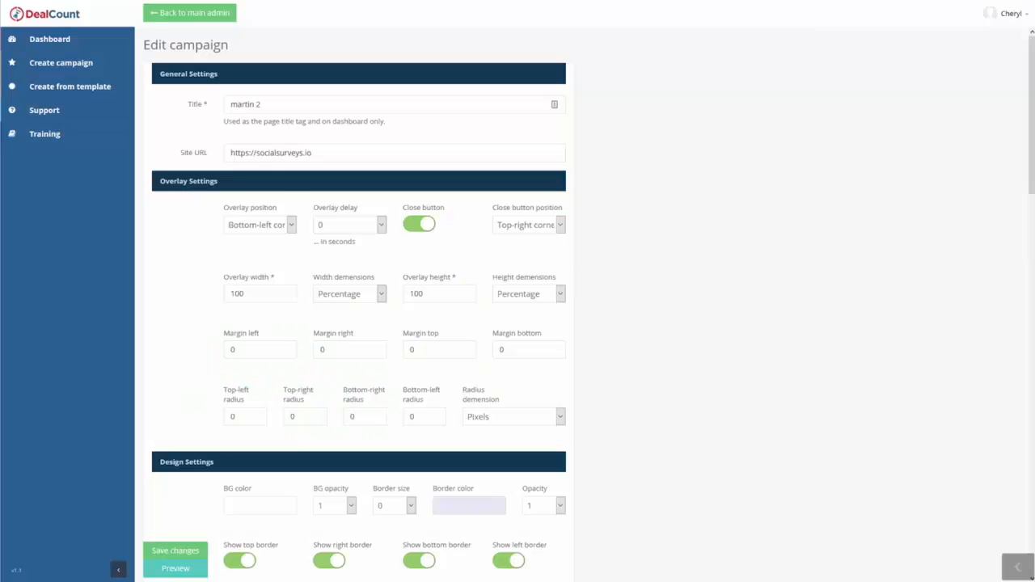
{"action": "scroll", "coordinate": [671, 349], "scroll_direction": "down", "scroll_amount": 15}
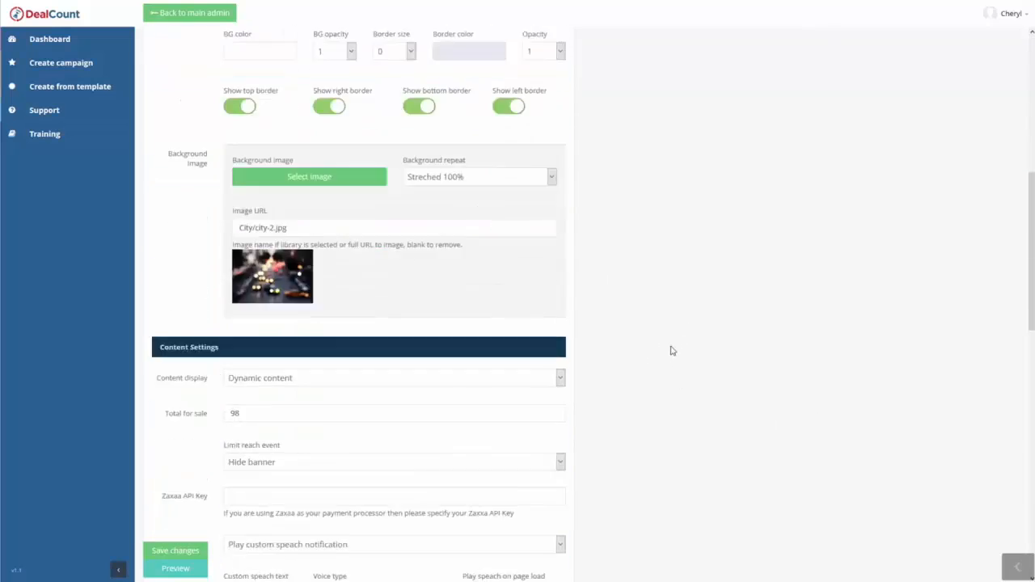
Set the countdown's background color to #000000.
{"action": "scroll", "coordinate": [676, 344], "scroll_direction": "down", "scroll_amount": 3}
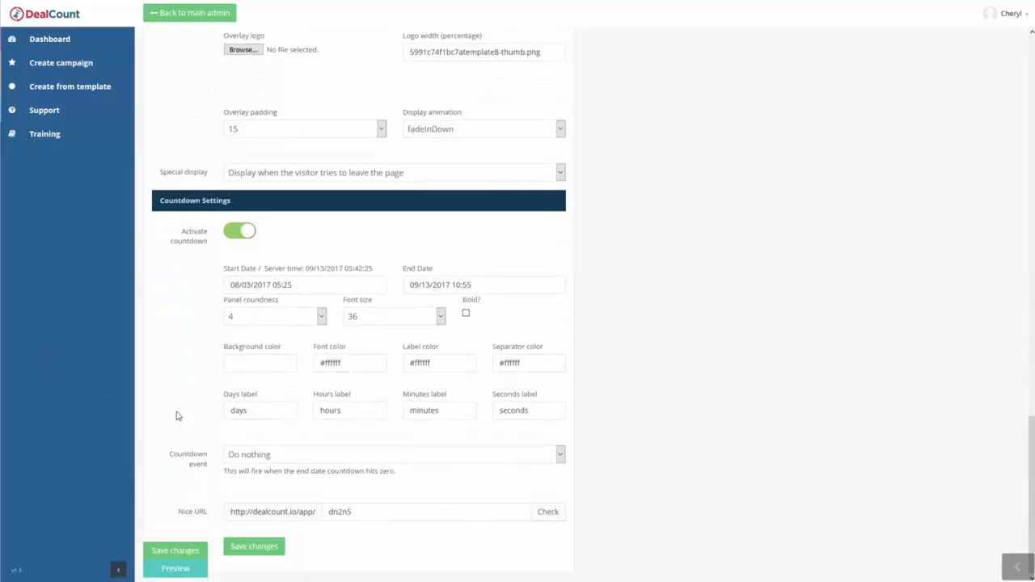
{"action": "left_click", "coordinate": [246, 362]}
{"action": "type", "text": "#000000"}
Enlarge the overlay content editor and insert an empty line above the bonus text.
{"action": "scroll", "coordinate": [684, 321], "scroll_direction": "up", "scroll_amount": 5}
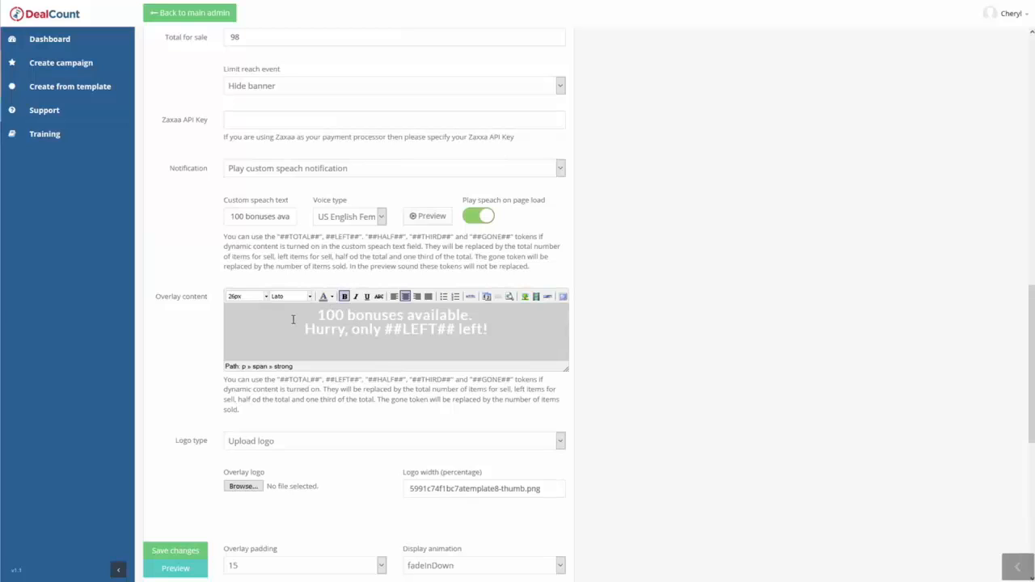
{"action": "left_click_drag", "start_coordinate": [566, 368], "coordinate": [579, 581]}
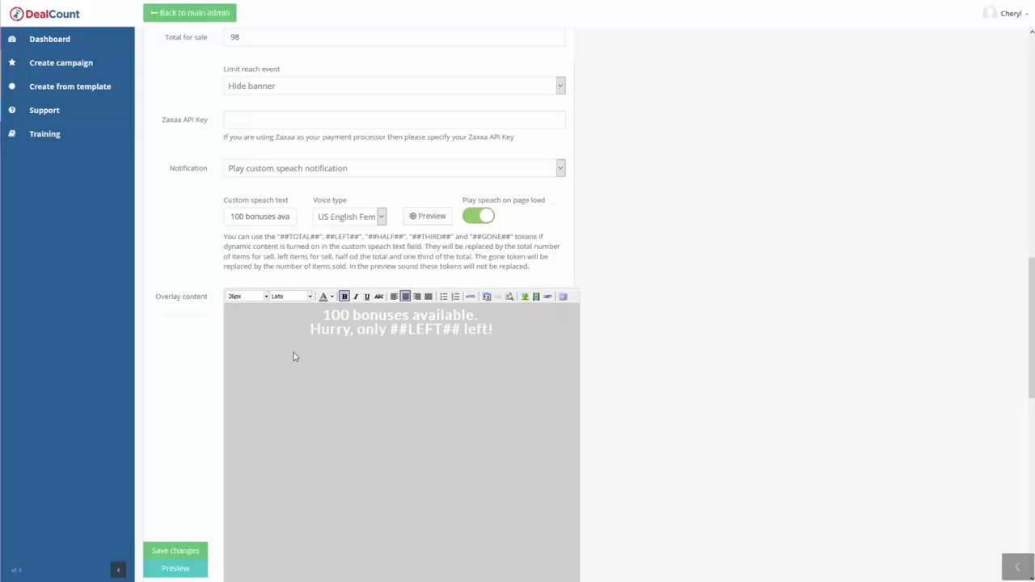
{"action": "left_click", "coordinate": [308, 310]}
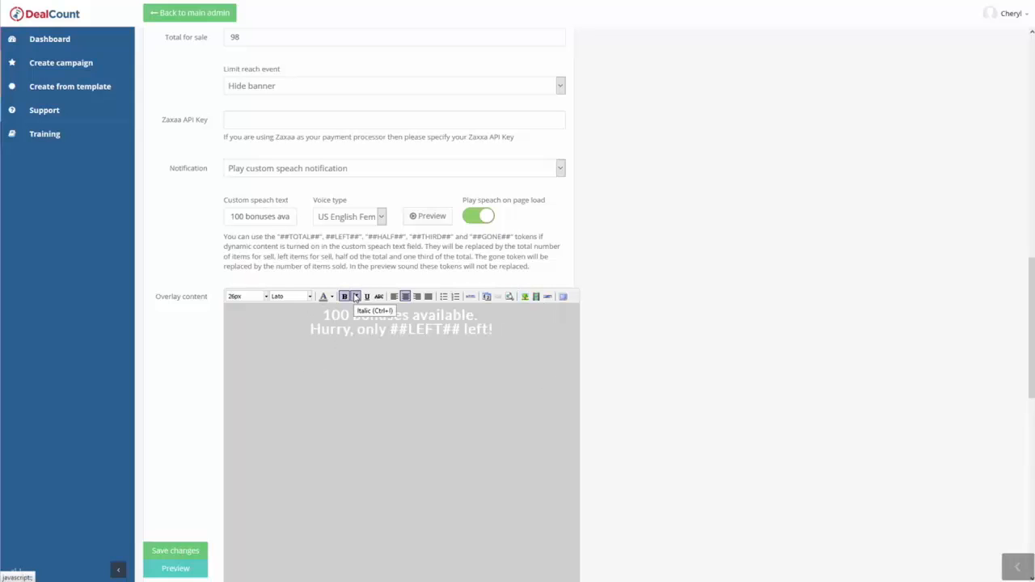
{"action": "key", "text": "Return"}
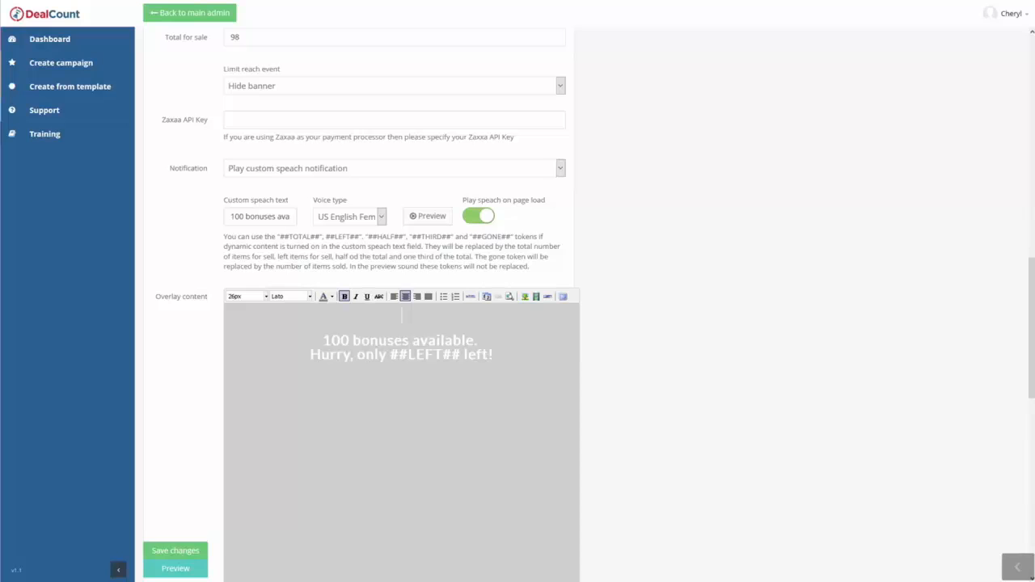
Replace the empty line's placeholder in the overlay content's HTML source with the copied YouTube iframe, sized 900 wide by 500 high.
{"action": "left_click", "coordinate": [471, 297]}
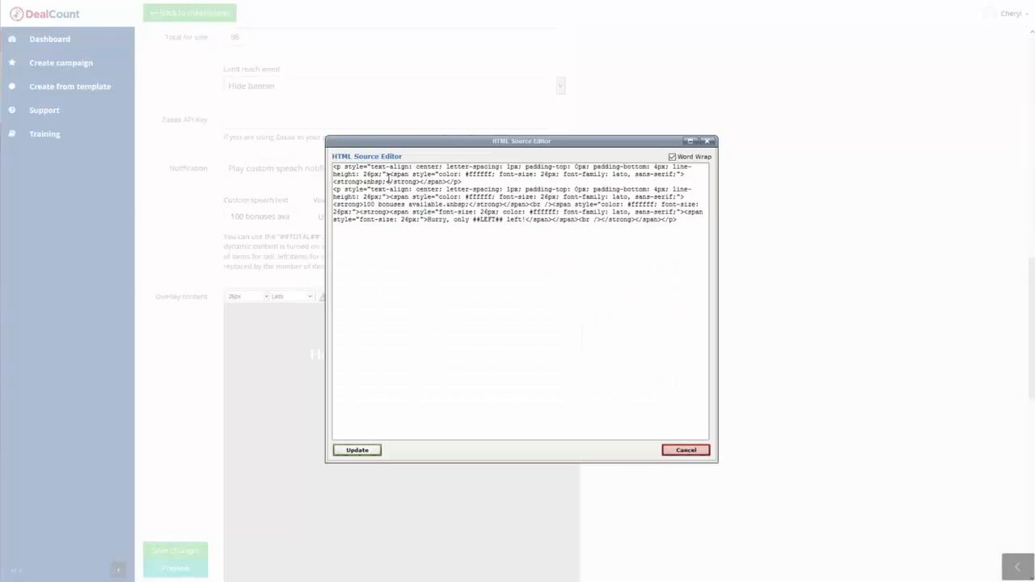
{"action": "left_click_drag", "start_coordinate": [387, 181], "coordinate": [364, 182]}
{"action": "type", "text": "<iframe width=\"560\" height=\"315\" src=\"https://www.youtube.com/embed/NpEaa2P7qZI\" frameborder=\"0\" allowfullscreen></iframe>"}
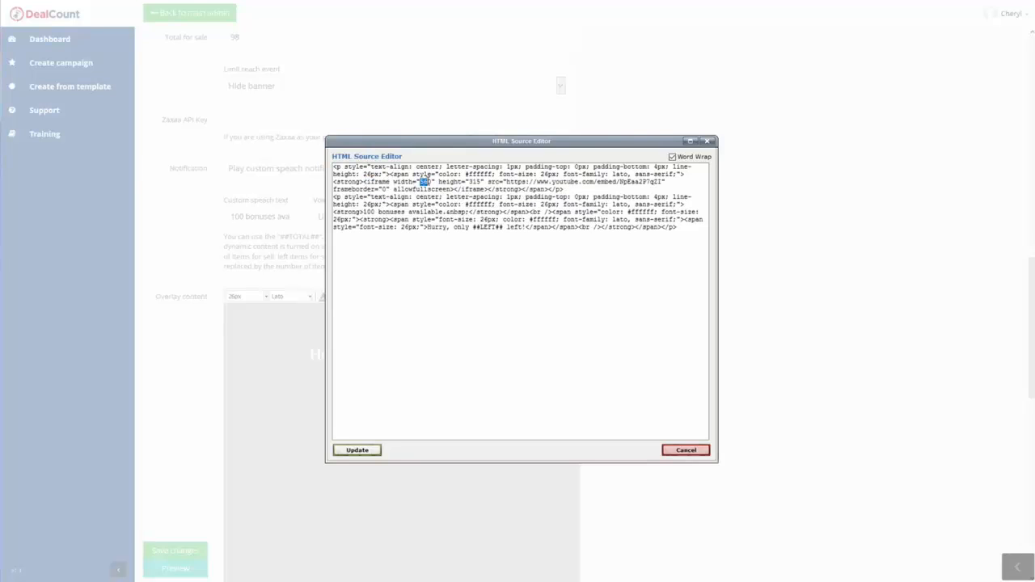
{"action": "type", "text": "900"}
{"action": "type", "text": "500"}
{"action": "left_click", "coordinate": [362, 453]}
Save the campaign and check the video, bonus text and countdown in its exit overlay on the preview page.
{"action": "scroll", "coordinate": [623, 368], "scroll_direction": "down", "scroll_amount": 3}
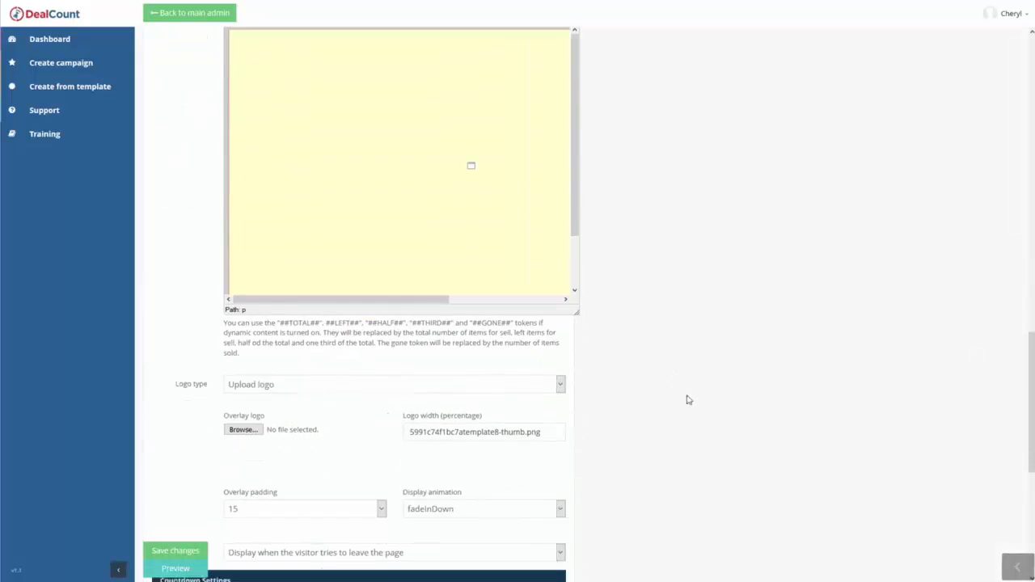
{"action": "left_click", "coordinate": [195, 555]}
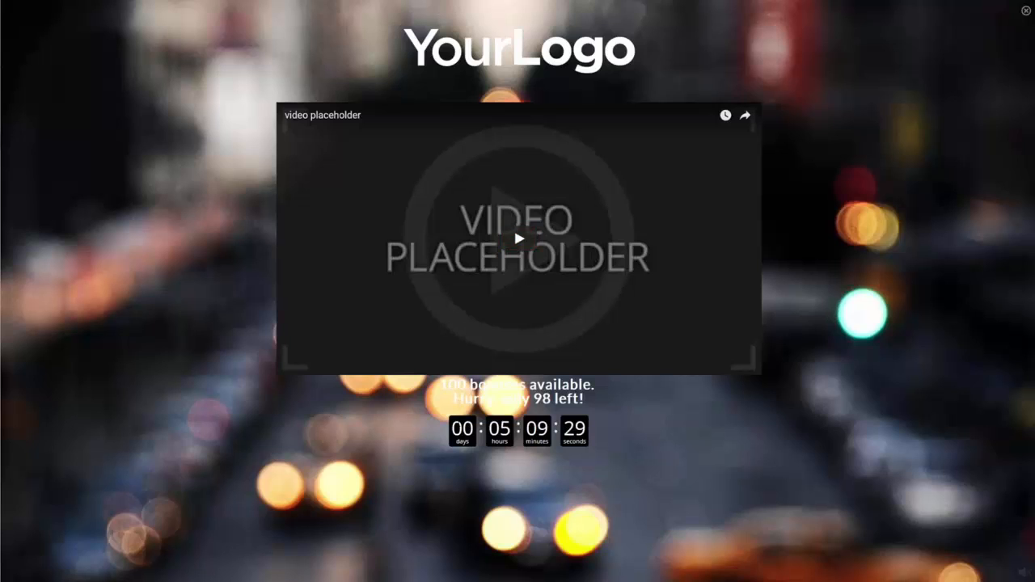
{"action": "left_click_drag", "start_coordinate": [435, 388], "coordinate": [604, 402]}
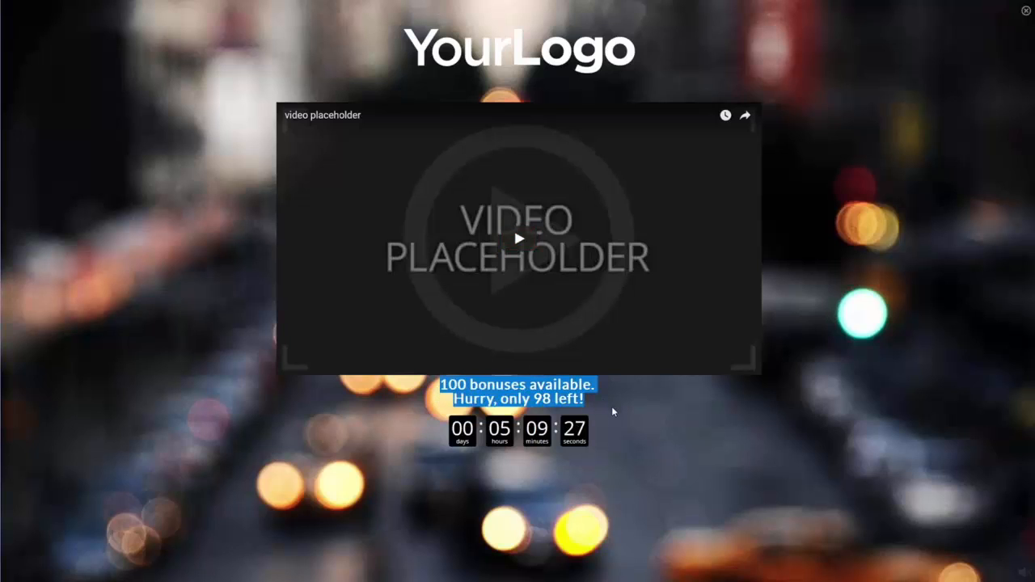
{"action": "left_click", "coordinate": [613, 408]}
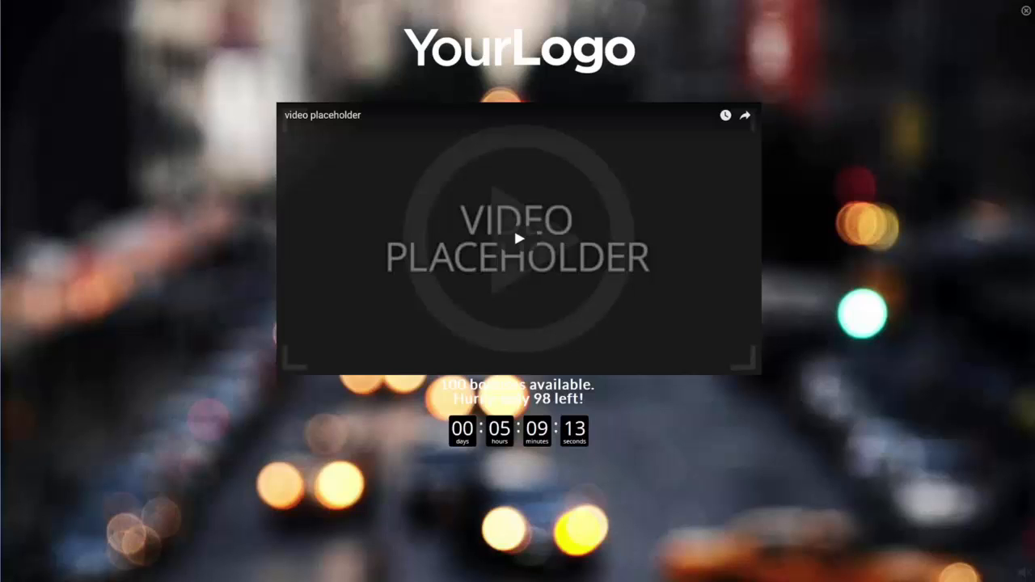
{"action": "left_click", "coordinate": [708, 0]}
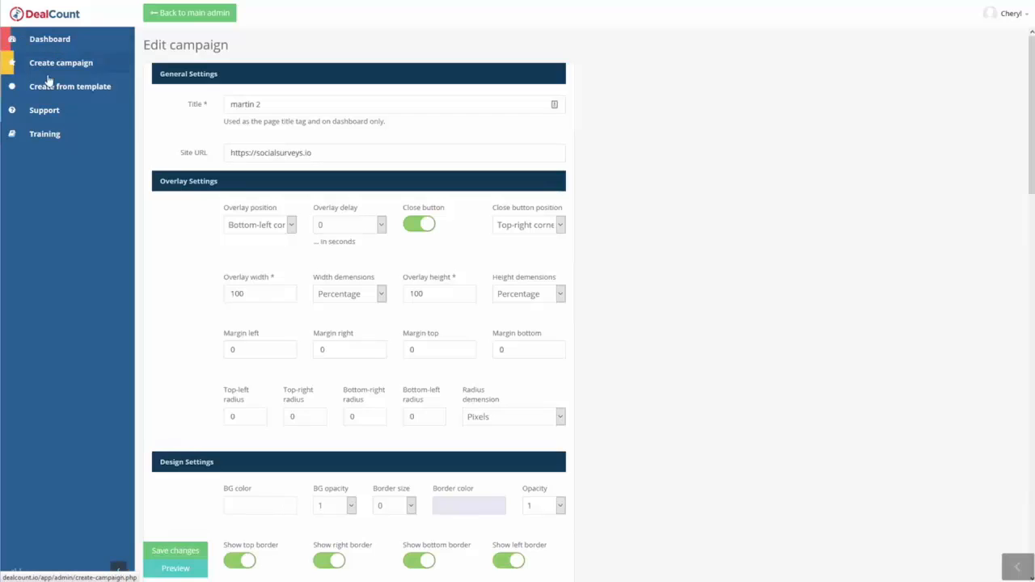
Browse the template library and create a campaign from the white and light-blue template with red bonus text.
{"action": "left_click", "coordinate": [71, 88]}
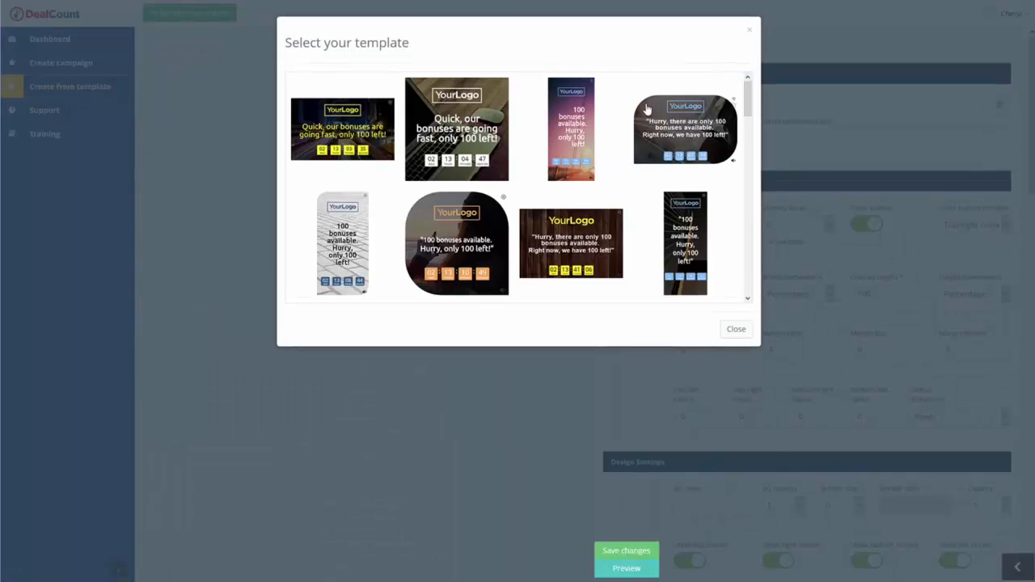
{"action": "scroll", "coordinate": [646, 113], "scroll_direction": "down", "scroll_amount": 1}
{"action": "scroll", "coordinate": [429, 190], "scroll_direction": "up", "scroll_amount": 1}
{"action": "scroll", "coordinate": [514, 124], "scroll_direction": "down", "scroll_amount": 4}
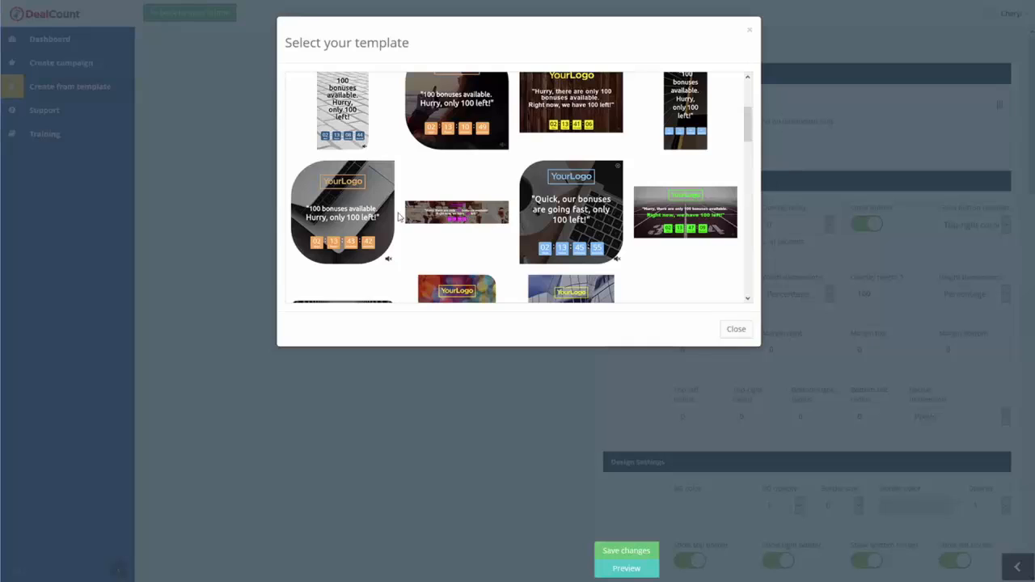
{"action": "scroll", "coordinate": [469, 218], "scroll_direction": "down", "scroll_amount": 10}
{"action": "scroll", "coordinate": [487, 152], "scroll_direction": "down", "scroll_amount": 10}
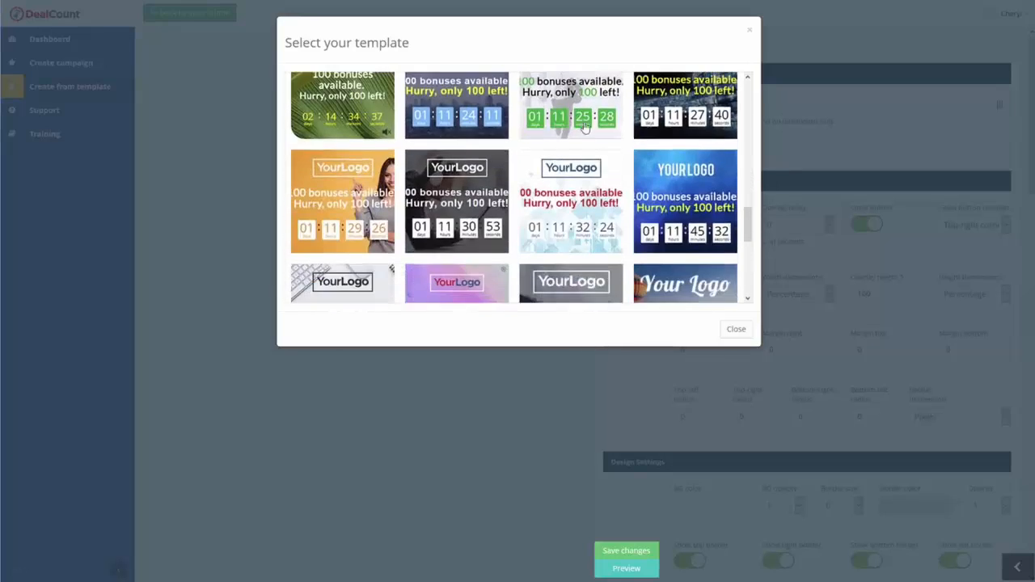
{"action": "scroll", "coordinate": [602, 222], "scroll_direction": "up", "scroll_amount": 20}
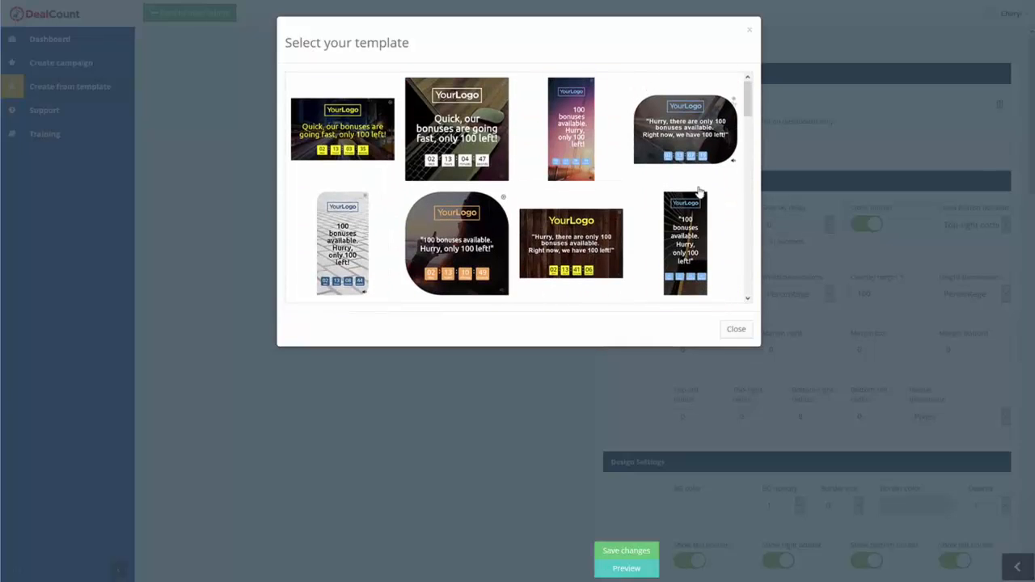
{"action": "scroll", "coordinate": [598, 162], "scroll_direction": "down", "scroll_amount": 5}
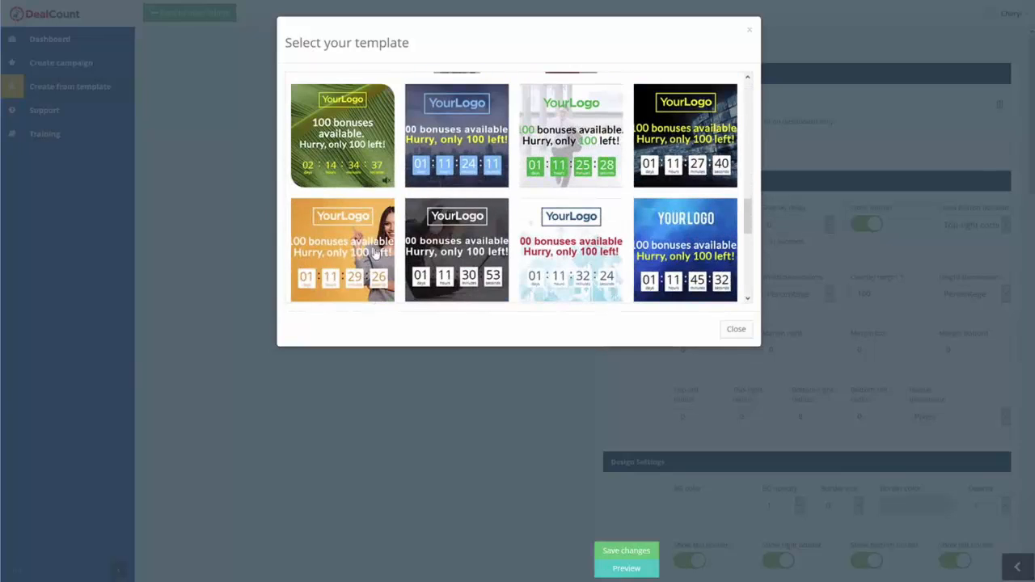
{"action": "scroll", "coordinate": [580, 165], "scroll_direction": "down", "scroll_amount": 1}
{"action": "left_click", "coordinate": [584, 158]}
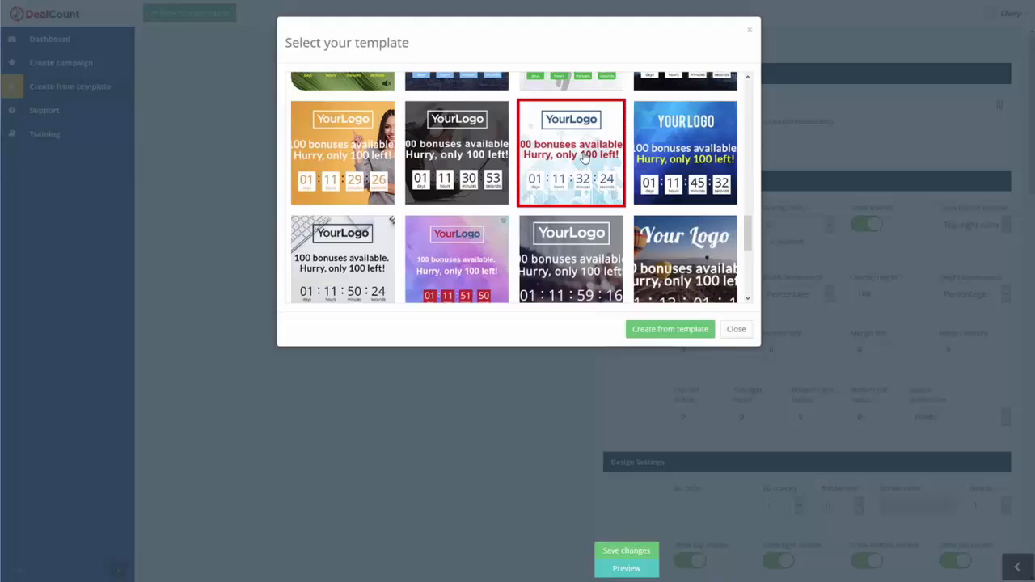
{"action": "left_click", "coordinate": [688, 330]}
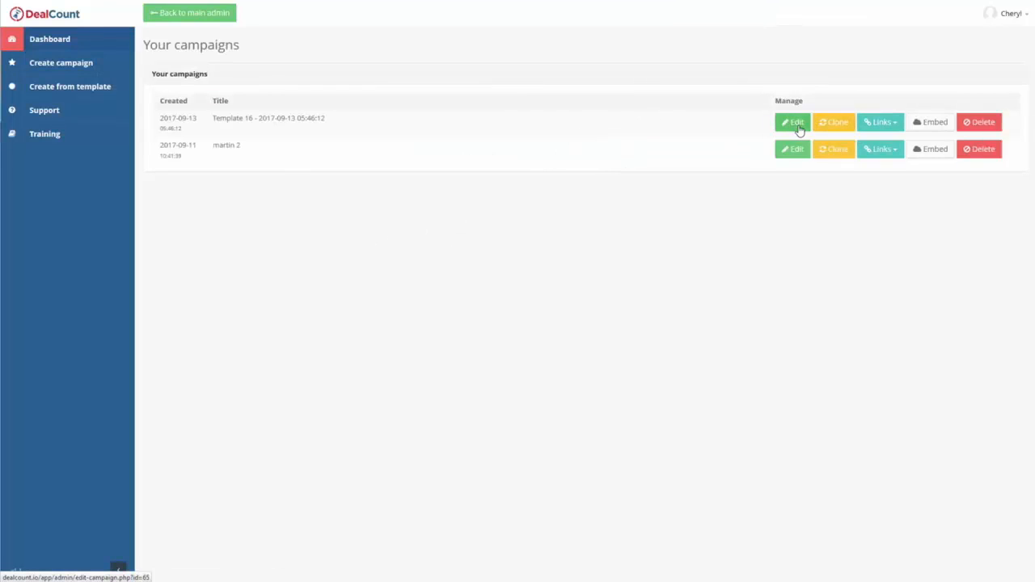
Look over the new template campaign's settings and view its link options on the dashboard.
{"action": "left_click", "coordinate": [798, 128]}
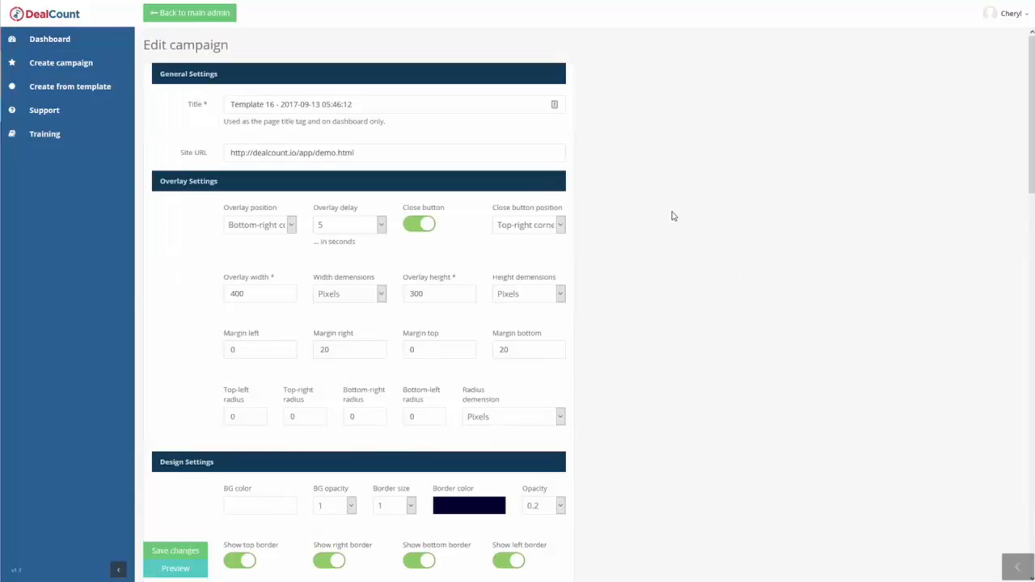
{"action": "left_click", "coordinate": [49, 39]}
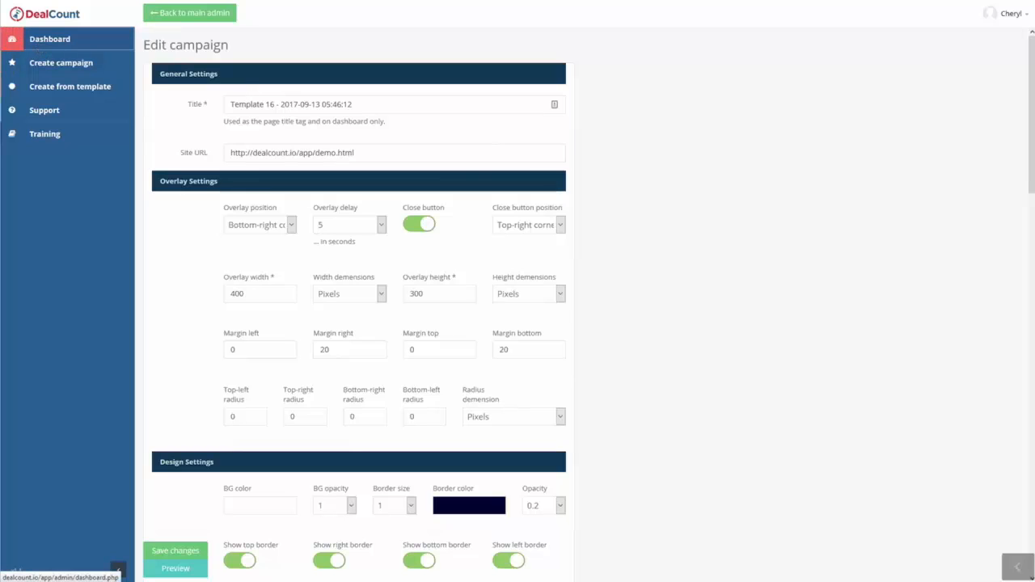
{"action": "left_click", "coordinate": [883, 123]}
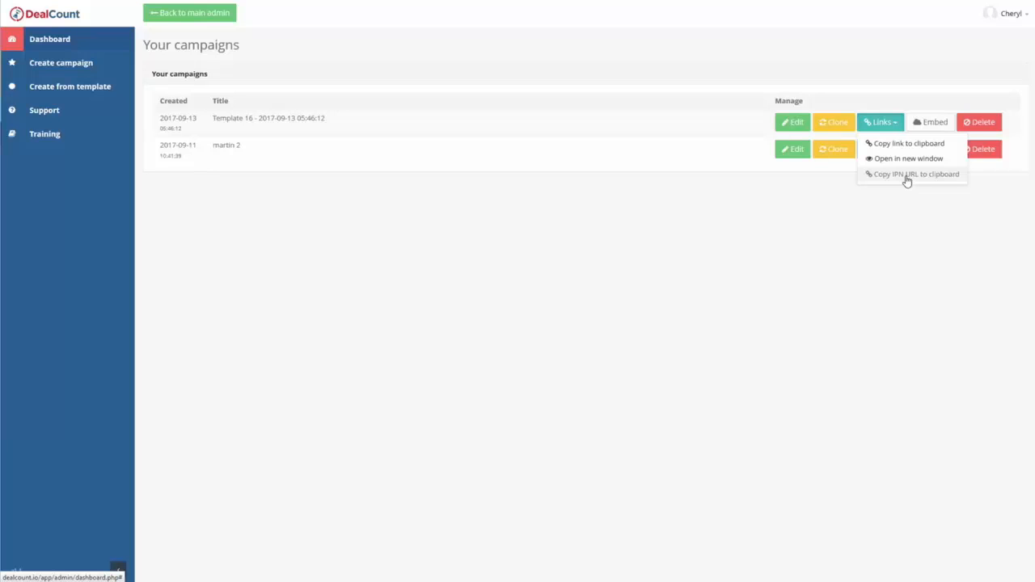
{"action": "left_click", "coordinate": [580, 320]}
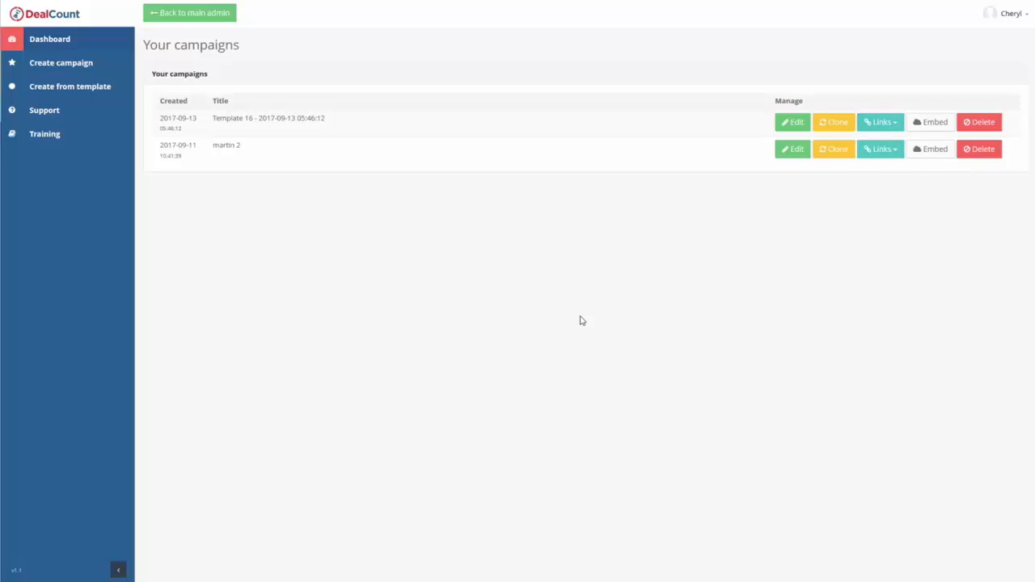